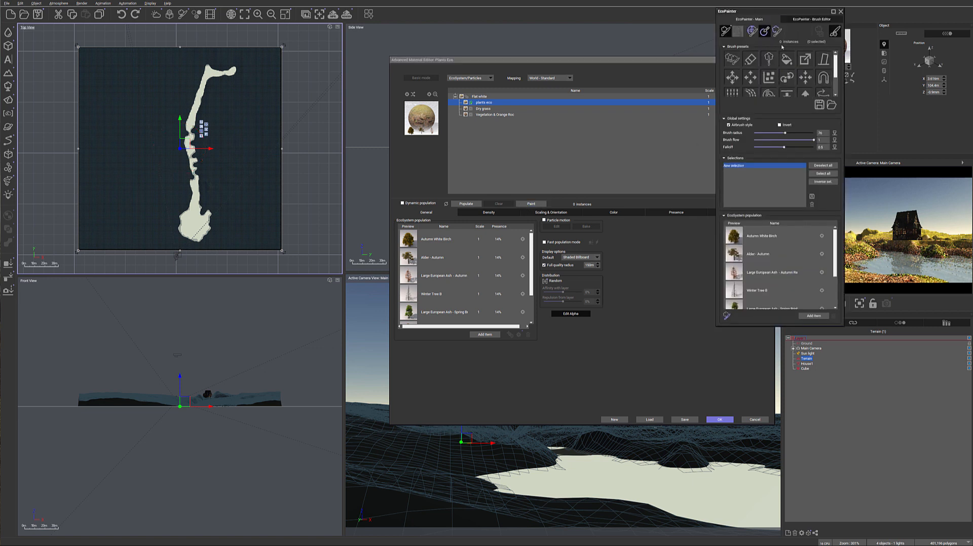
Step: Choose the paint brush preset, turn off its density limit and reduce the brush flow to about 0.31
left_click_drag(799, 12, 730, 27)
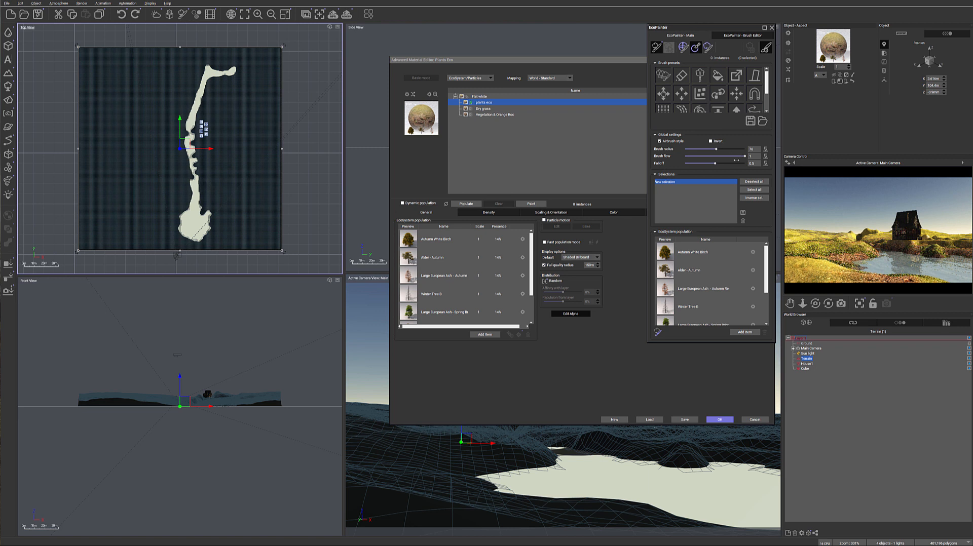
left_click(663, 75)
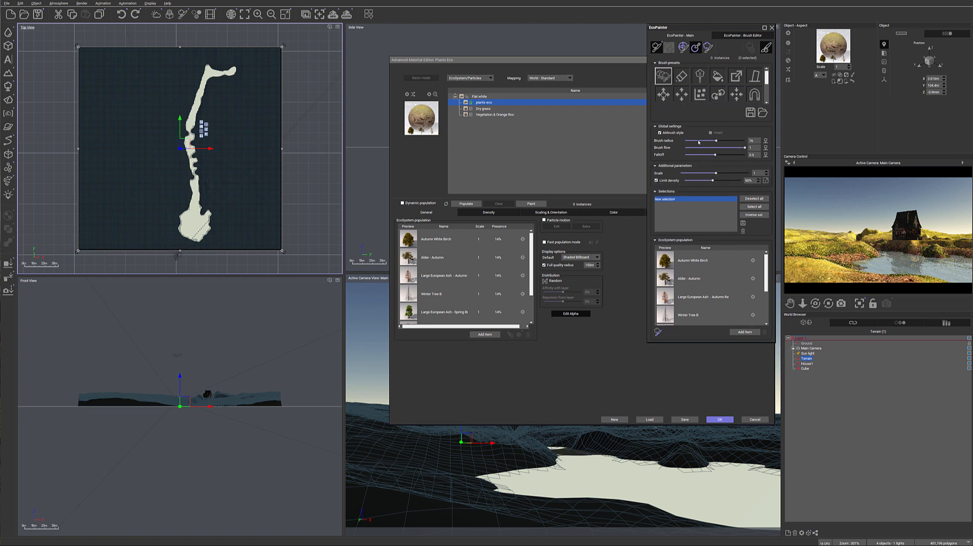
left_click(668, 181)
left_click_drag(743, 148, 700, 147)
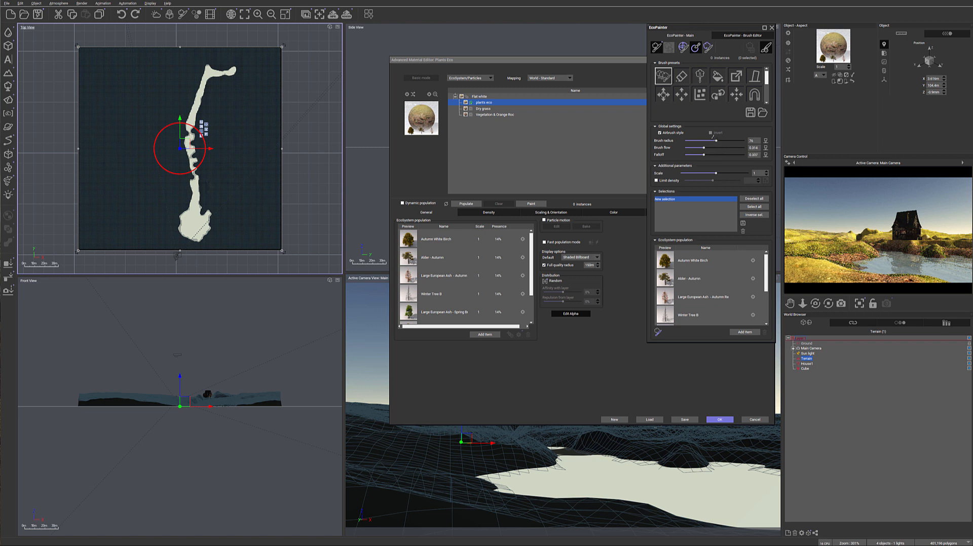
Step: Paint trees along the terrain's upper and right edges in Top View with a brush radius of about 22
mouse_move(217, 54)
left_mouse_down()
mouse_move(239, 54)
mouse_move(227, 56)
left_mouse_up()
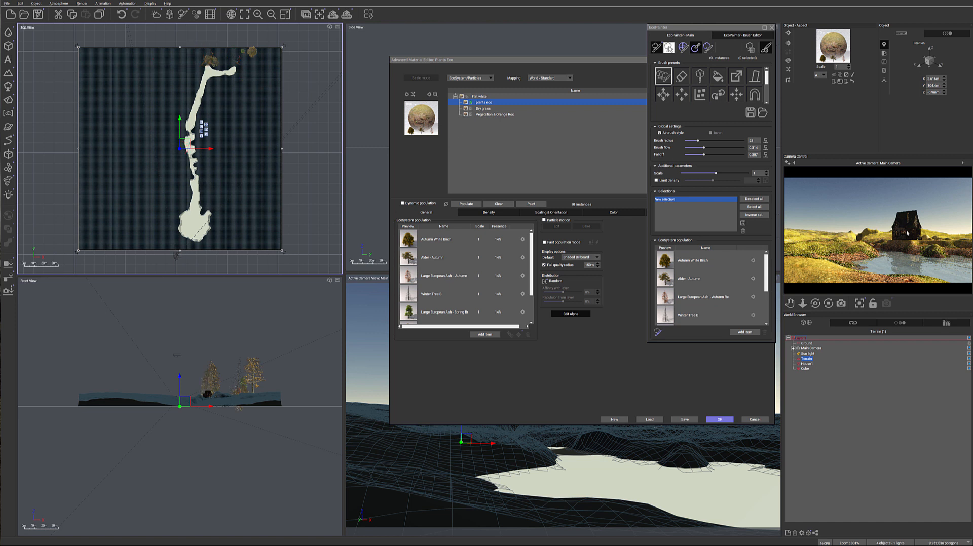
mouse_move(263, 64)
left_mouse_down()
mouse_move(223, 61)
mouse_move(272, 63)
mouse_move(123, 54)
left_mouse_up()
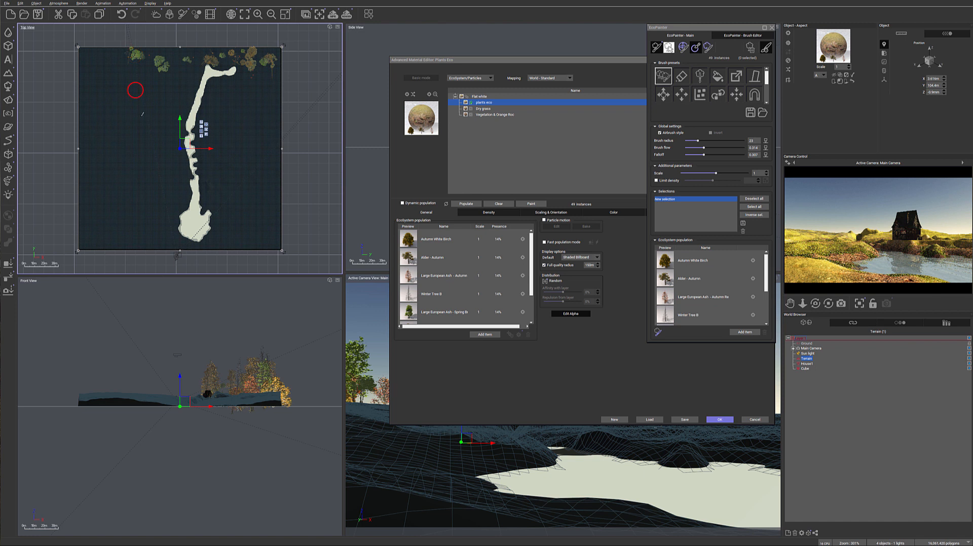
mouse_move(269, 78)
left_mouse_down()
mouse_move(277, 104)
mouse_move(278, 63)
left_mouse_up()
mouse_move(203, 51)
left_mouse_down()
mouse_move(124, 59)
mouse_move(146, 65)
left_mouse_up()
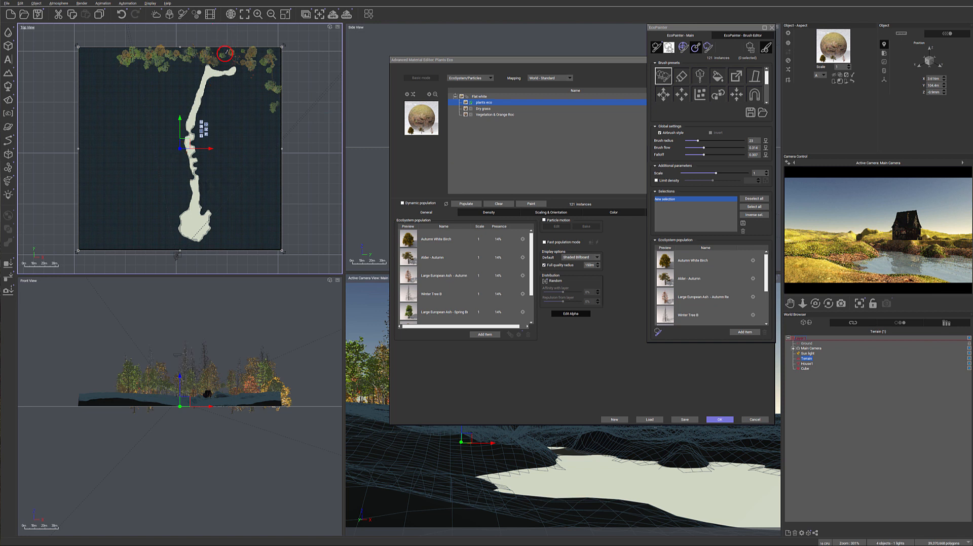
mouse_move(231, 56)
left_mouse_down()
mouse_move(267, 77)
mouse_move(275, 154)
mouse_move(275, 55)
mouse_move(263, 58)
left_mouse_up()
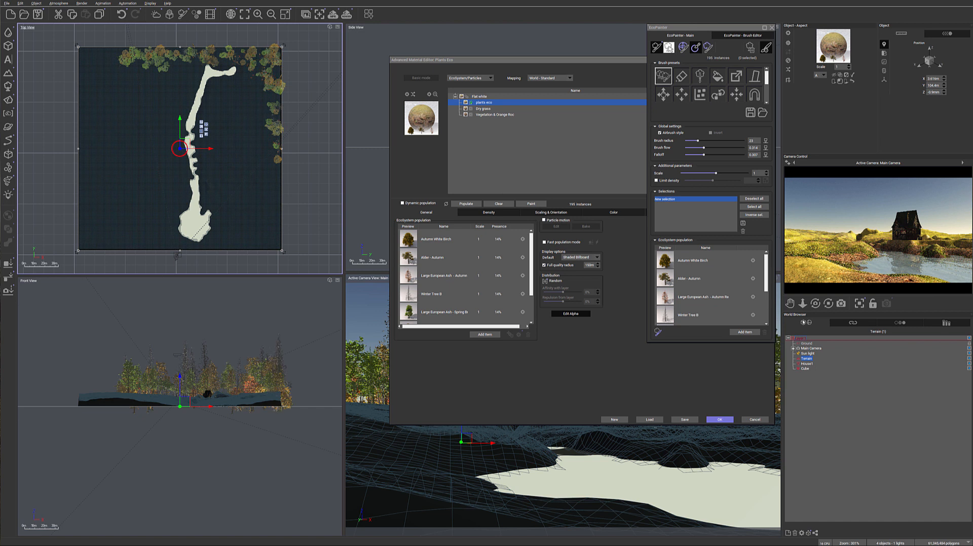
Step: Render the scene ignoring the luminous materials, inspect the painted trees, and close the render and the EcoPainter
left_click(347, 15)
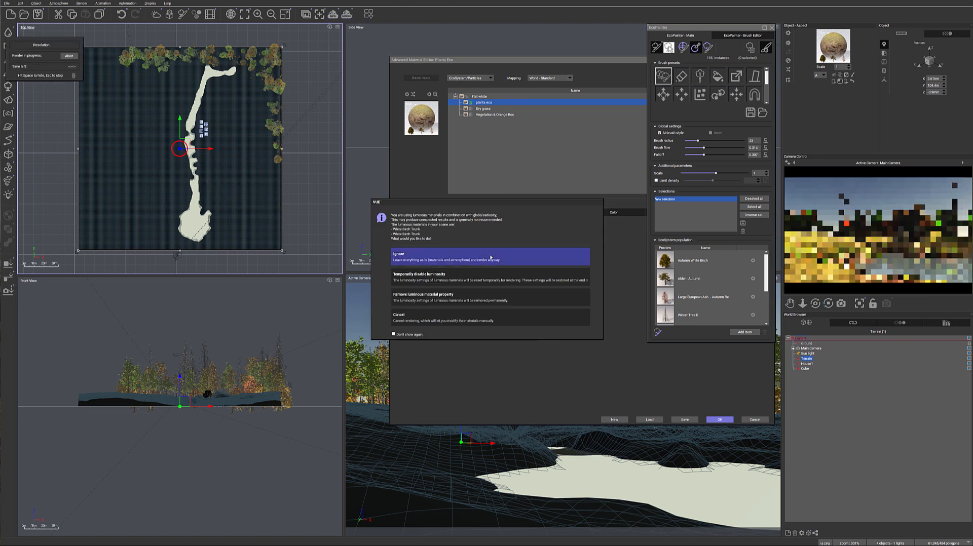
left_click(490, 258)
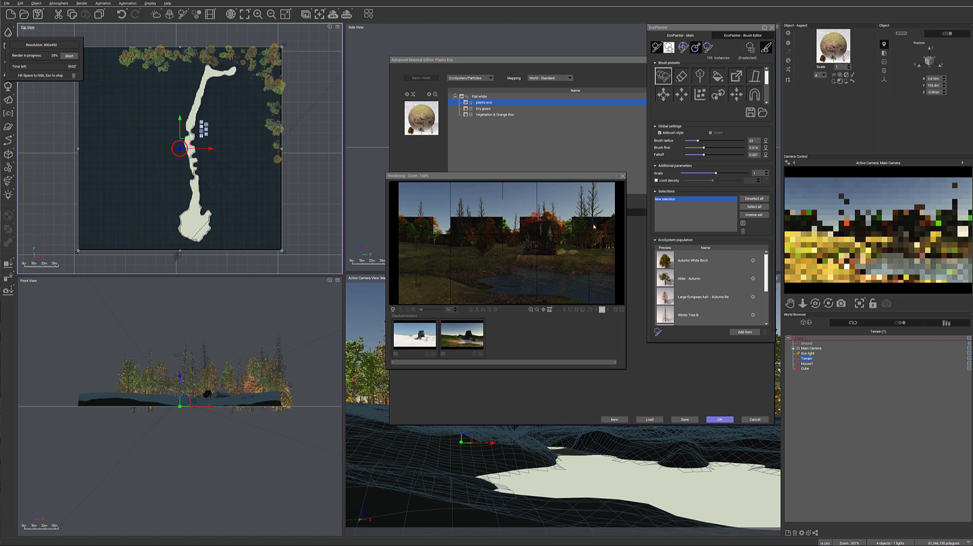
left_click(623, 176)
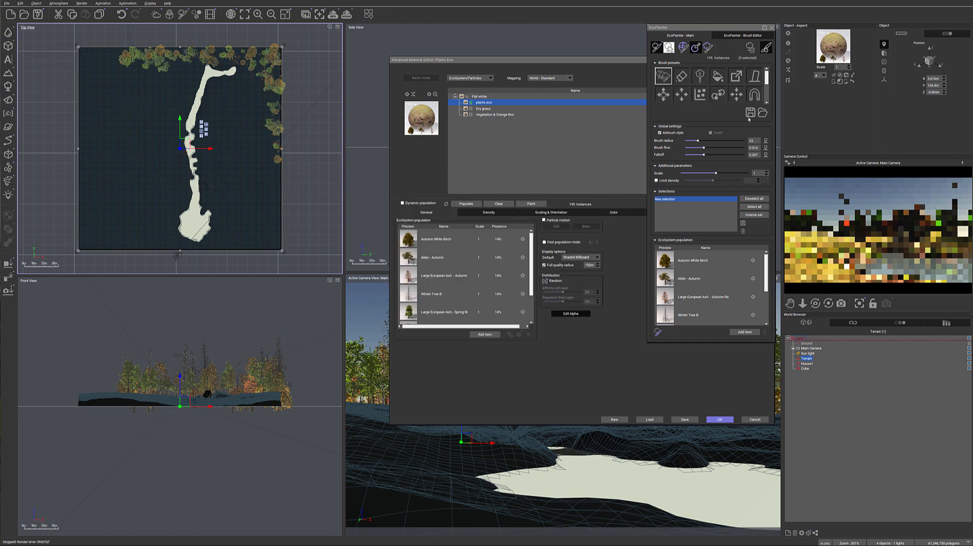
left_click(771, 27)
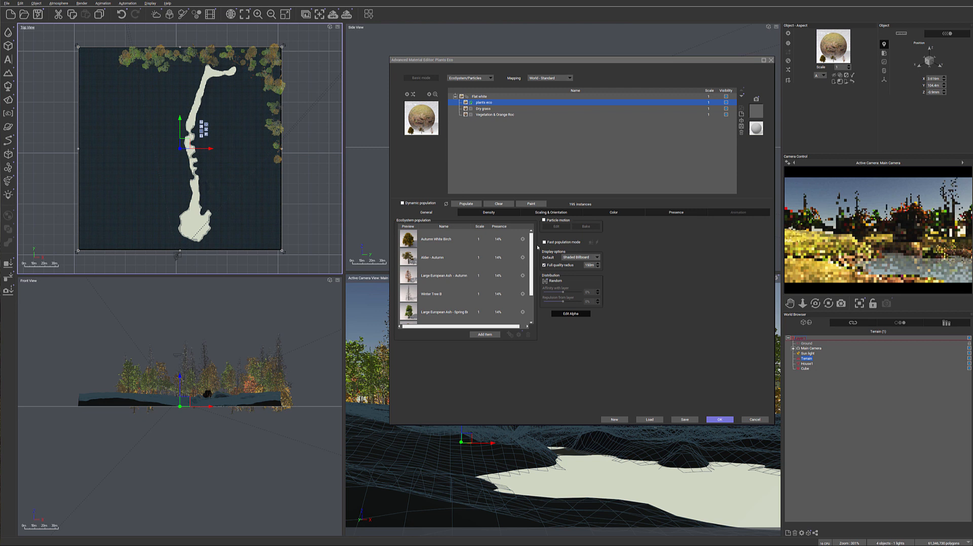
Step: Set Winter Tree B to a scale of 0.5 and a presence of 7% in the plants ecosystem
scroll(482, 278, "down", 1)
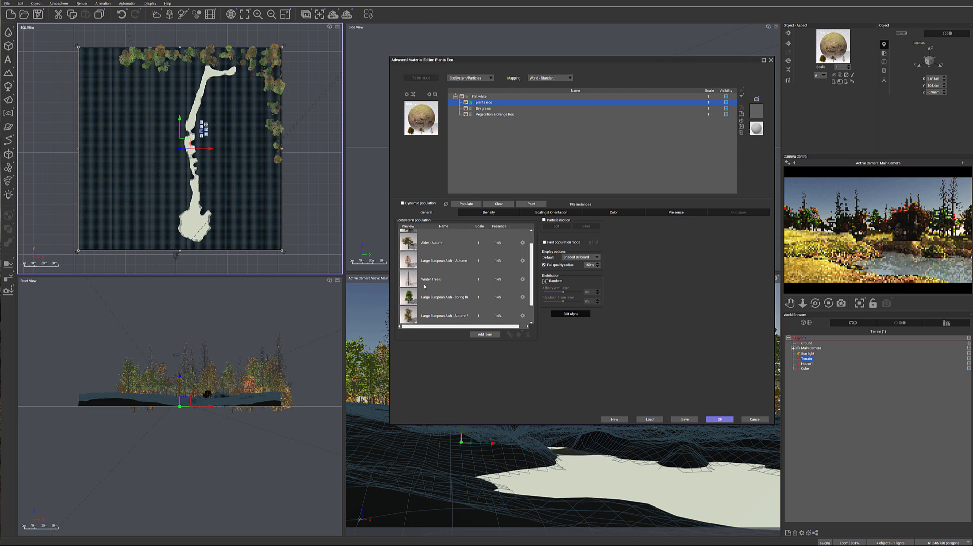
left_click(480, 278)
left_click(487, 280)
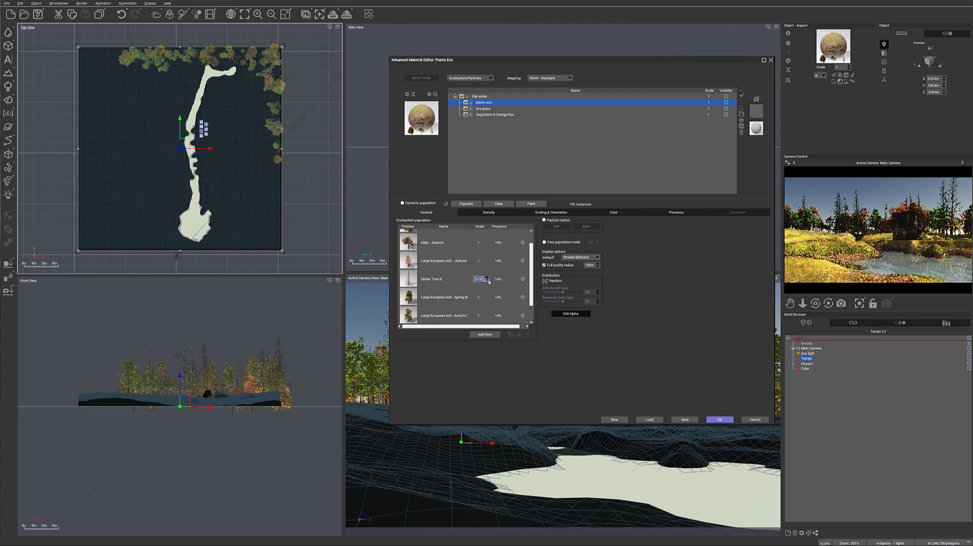
left_click(487, 280)
left_click(498, 279)
left_click(506, 282)
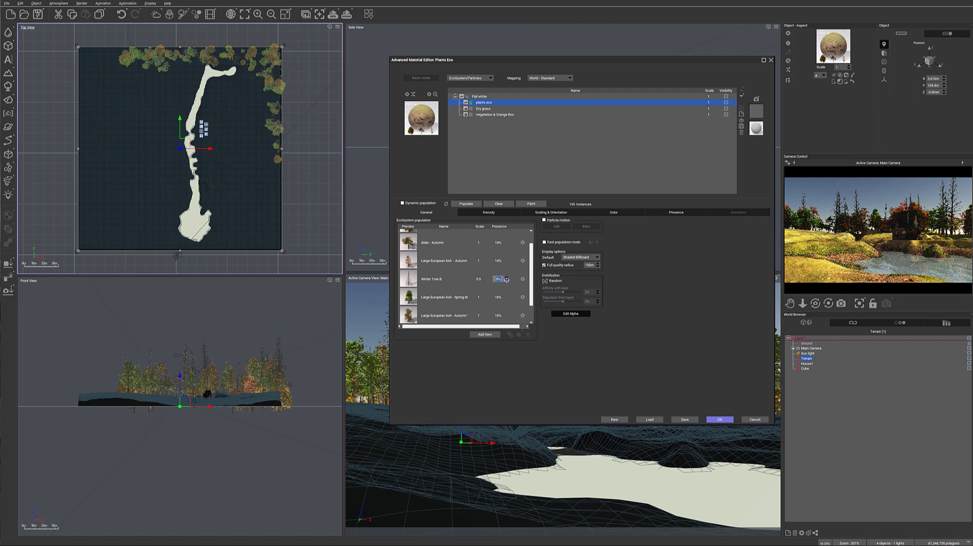
Step: Add the Leafless Tree, Up plant from the Trees collection to the ecosystem population
left_click(484, 335)
left_click(532, 344)
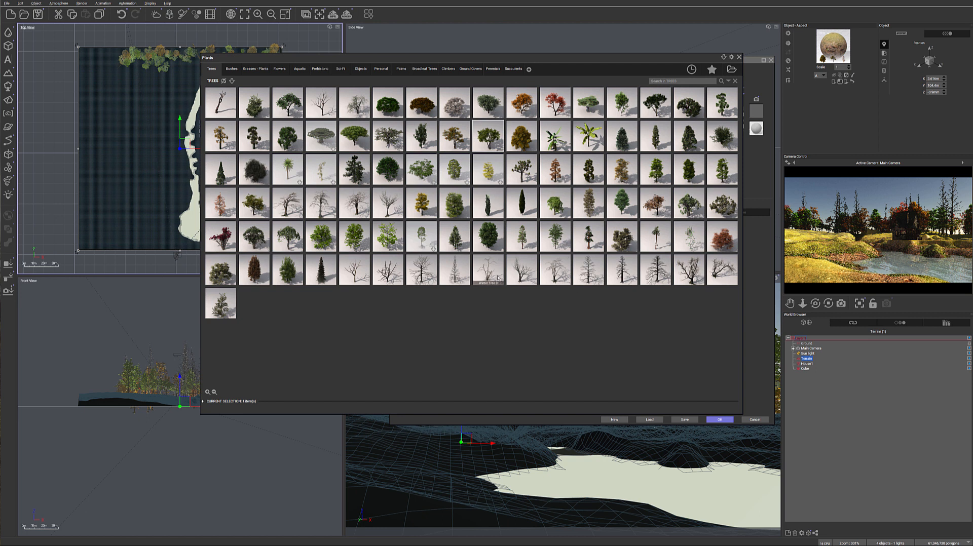
double_click(383, 206)
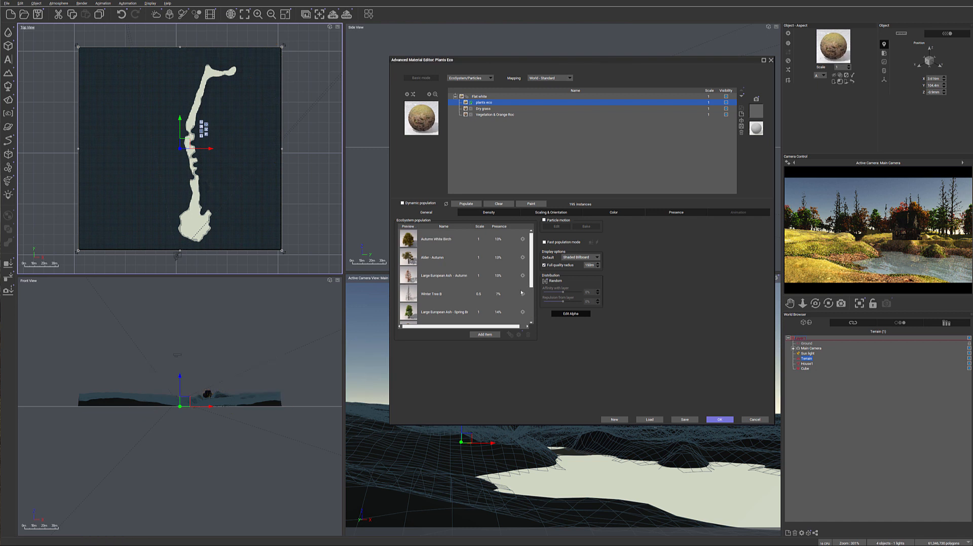
Step: Set the Leafless Tree, Up item to a scale of 0.7 and a presence of 7%
scroll(532, 296, "down", 2)
double_click(479, 313)
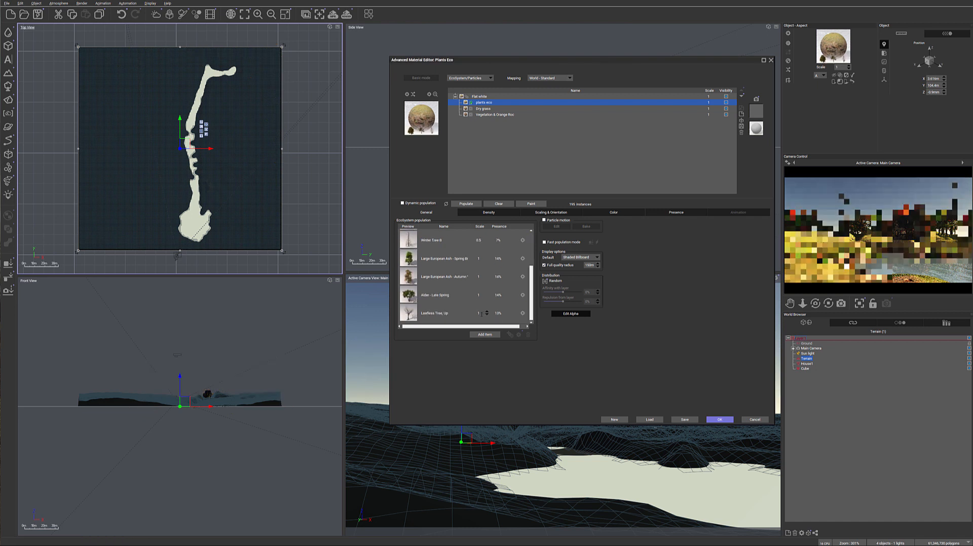
left_click(486, 314)
left_click(487, 314)
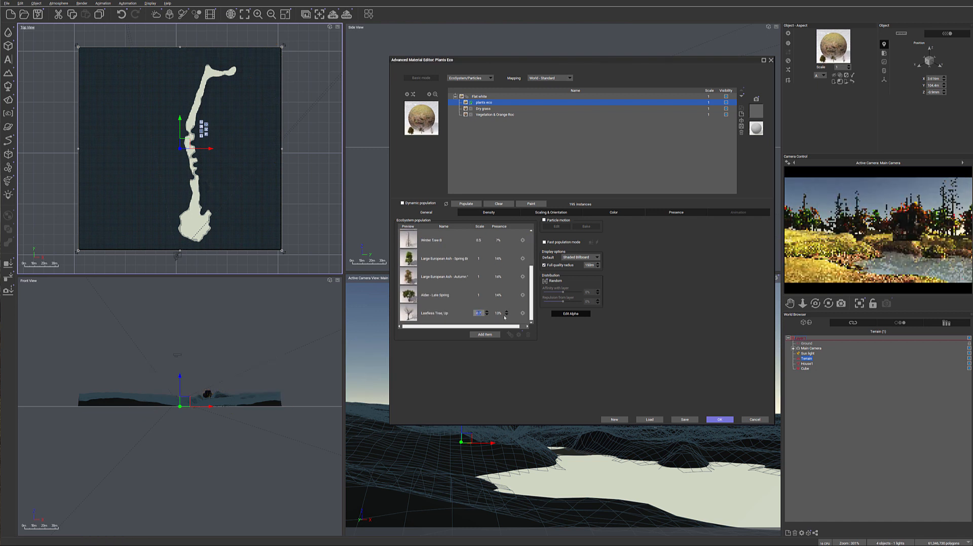
double_click(506, 314)
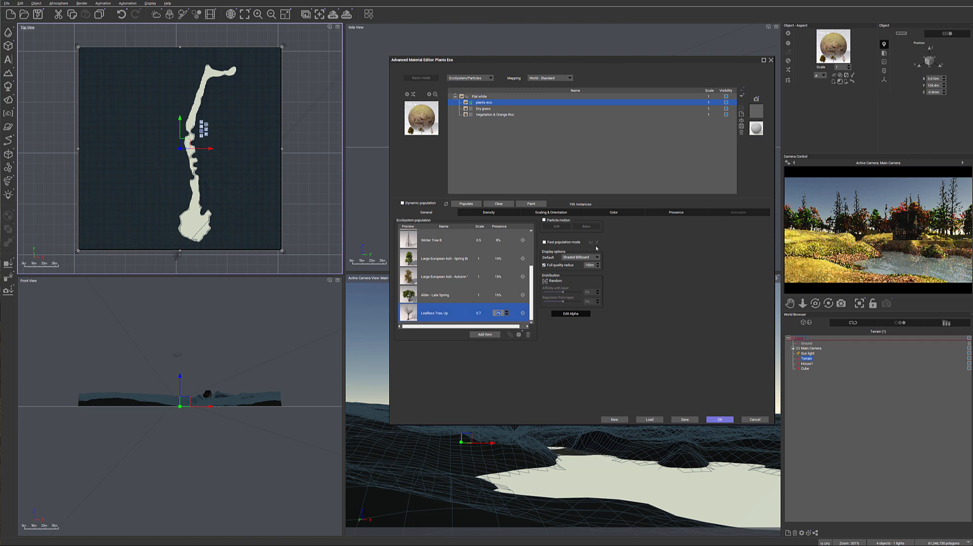
Step: Reopen the EcoPainter, clear all painted instances, and choose the paint brush preset with its density limit off
left_click(541, 205)
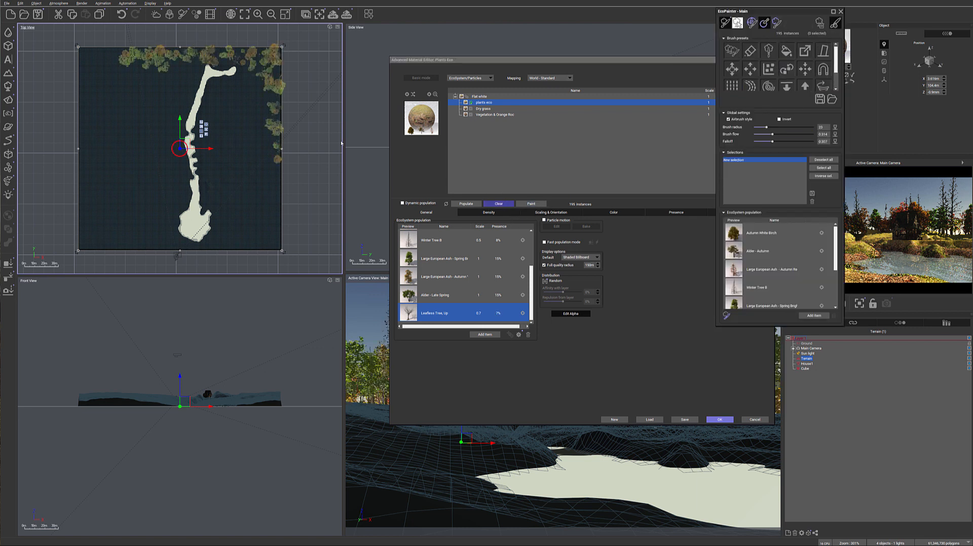
left_click(507, 208)
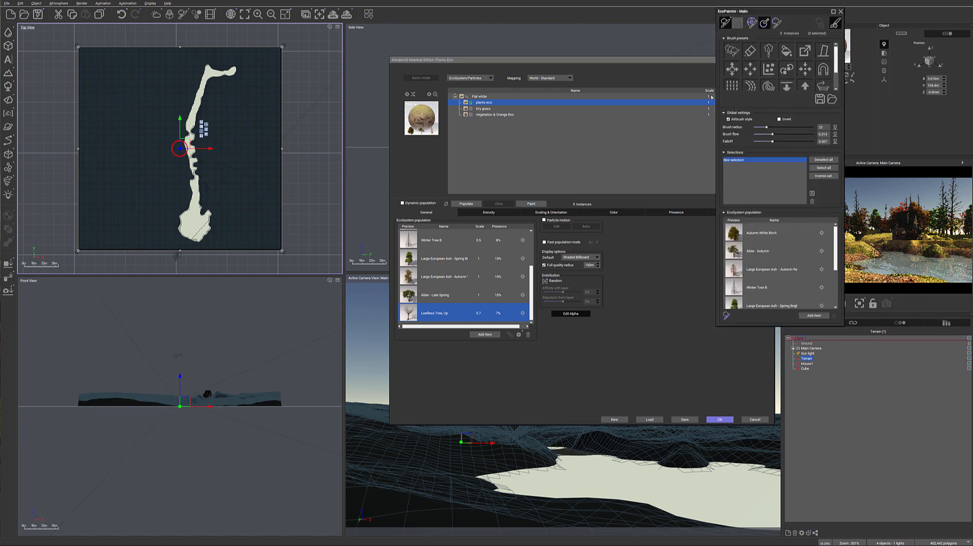
left_click(731, 57)
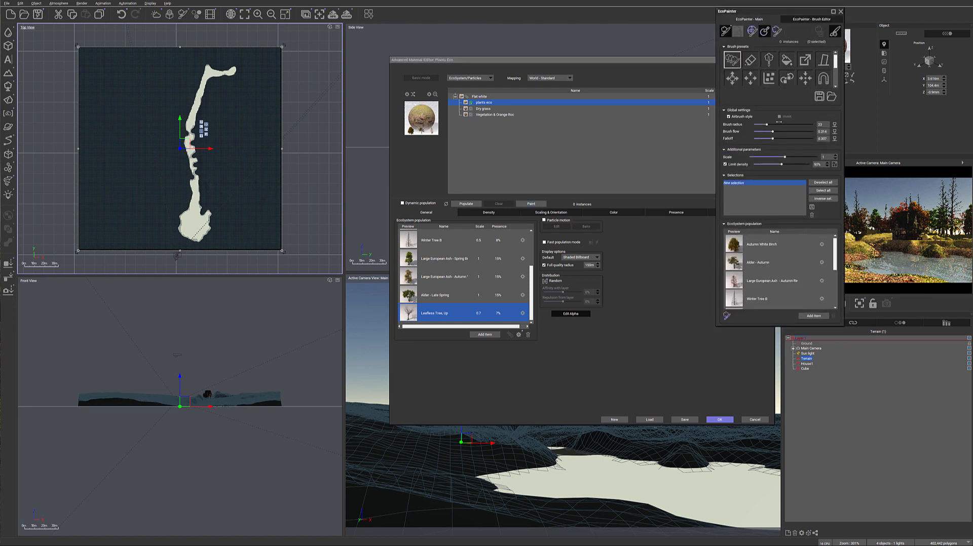
left_click(725, 164)
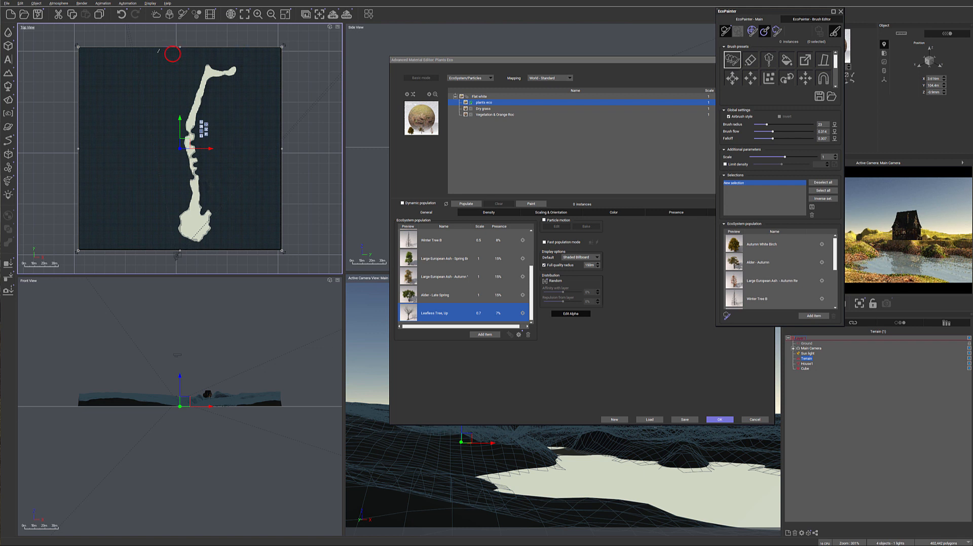
Step: Paint trees along the terrain's upper and right edges in Top View, raising the brush flow to about 0.44
mouse_move(148, 52)
left_mouse_down()
mouse_move(137, 51)
mouse_move(235, 51)
mouse_move(218, 53)
left_mouse_up()
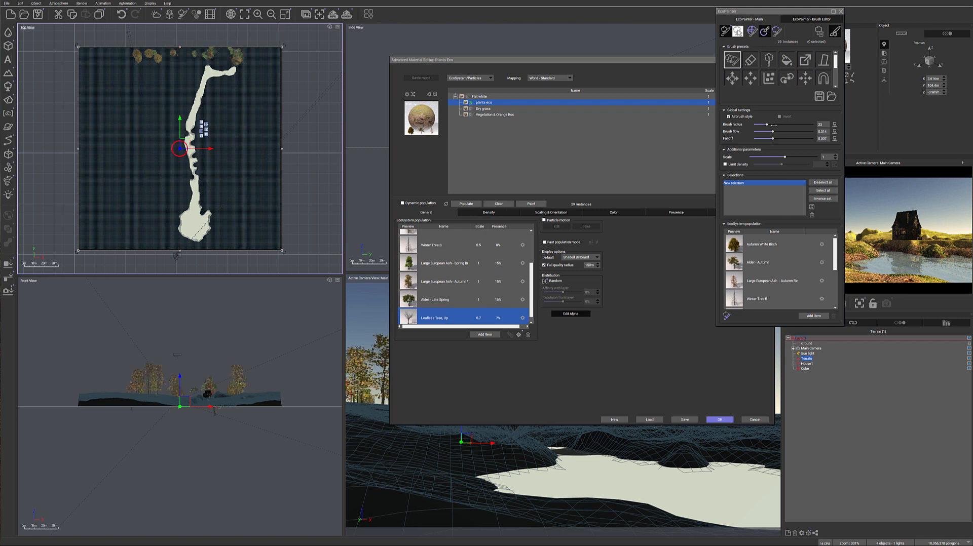
left_click_drag(770, 137, 780, 131)
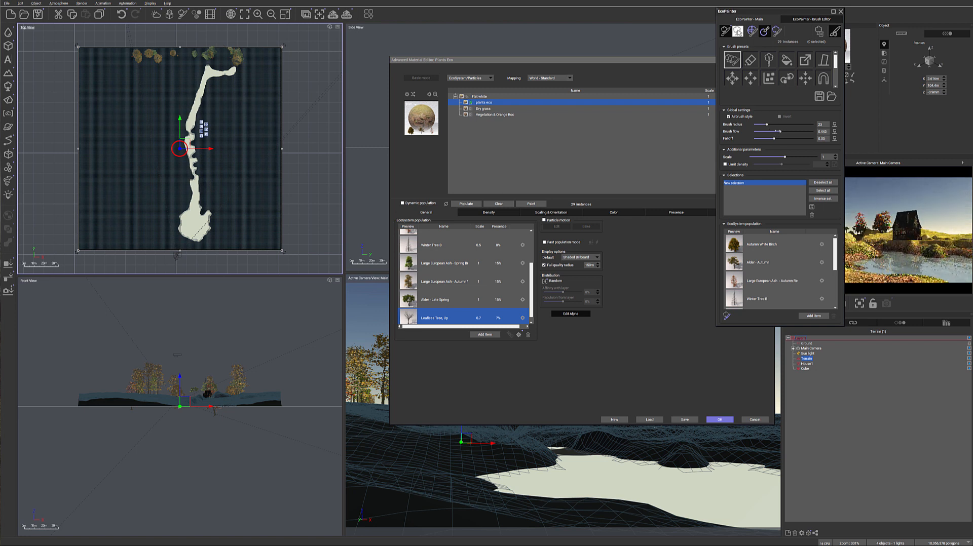
mouse_move(193, 57)
left_mouse_down()
mouse_move(160, 52)
mouse_move(156, 61)
left_mouse_up()
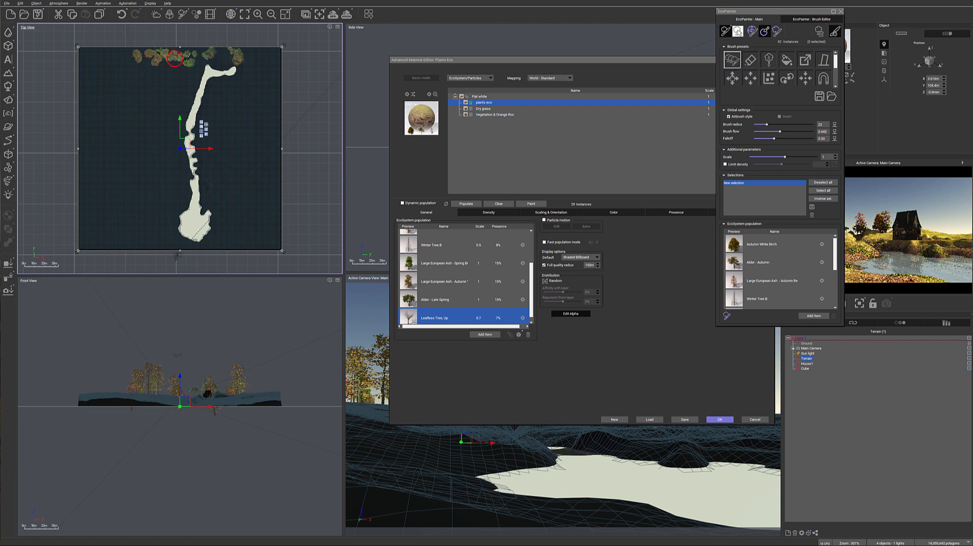
mouse_move(230, 53)
left_mouse_down()
mouse_move(268, 50)
mouse_move(256, 52)
mouse_move(272, 69)
mouse_move(273, 148)
mouse_move(274, 74)
left_mouse_up()
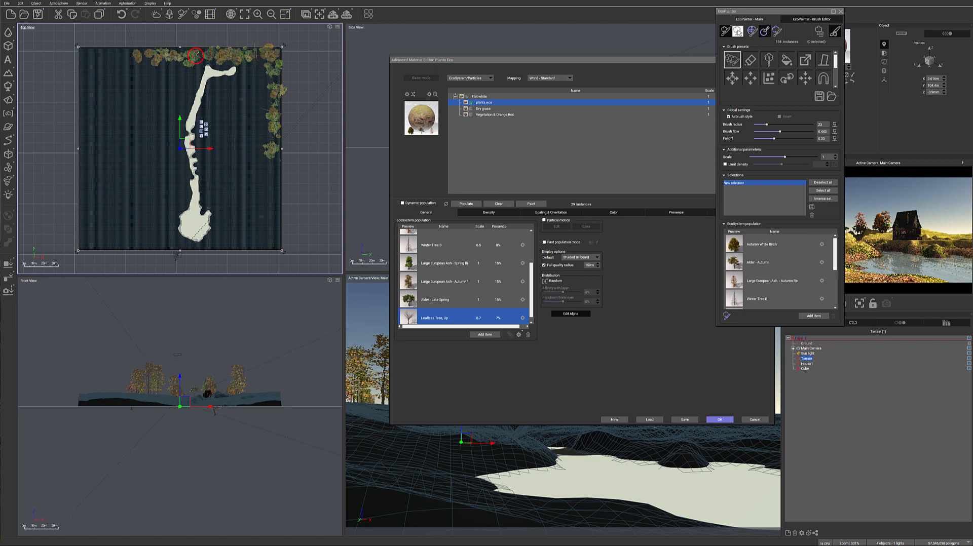
Step: Paint trees along both banks of the river in Top View
scroll(193, 131, "up", 3)
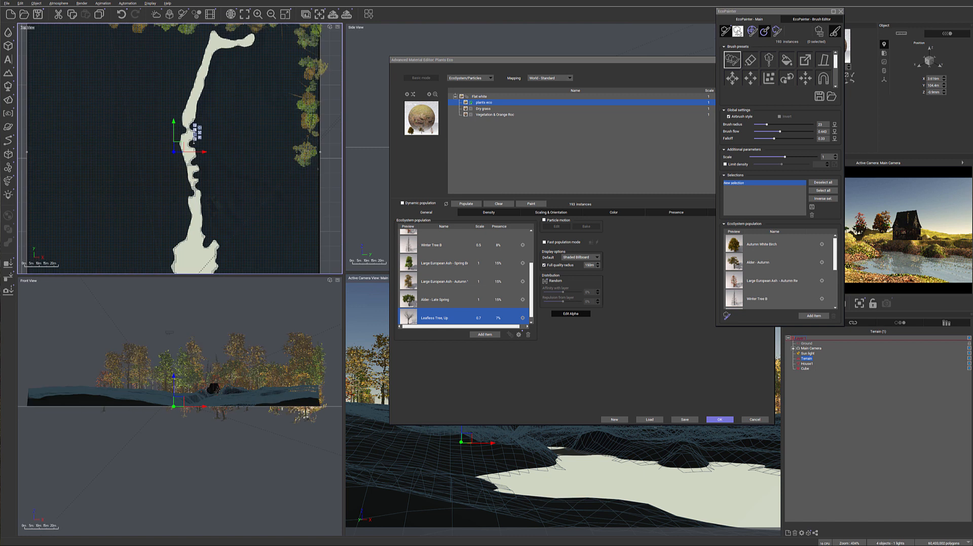
left_click_drag(211, 70, 203, 178)
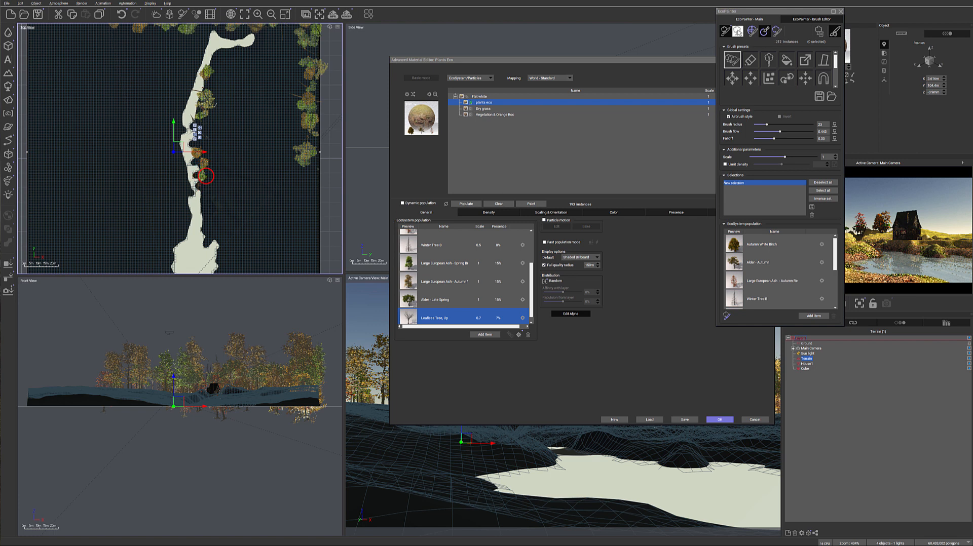
mouse_move(218, 65)
left_mouse_down()
mouse_move(250, 48)
mouse_move(206, 48)
mouse_move(180, 85)
mouse_move(189, 67)
mouse_move(171, 122)
mouse_move(172, 217)
mouse_move(158, 210)
mouse_move(158, 176)
mouse_move(146, 179)
mouse_move(142, 160)
mouse_move(147, 186)
left_mouse_up()
Step: Paint scattered tree clusters across the land left of the river in Top View
right_click_drag(147, 186, 196, 243)
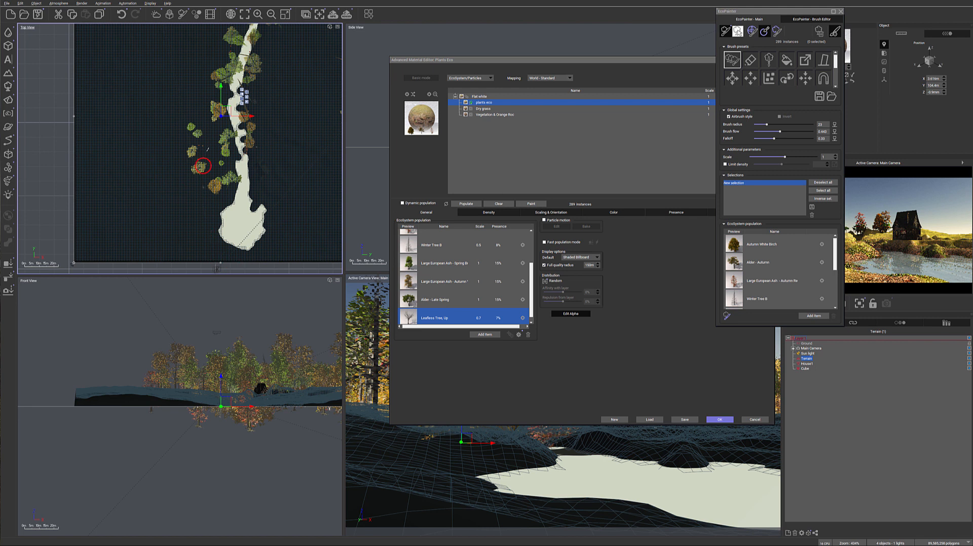
left_click(179, 114)
mouse_move(201, 99)
left_mouse_down()
mouse_move(184, 106)
mouse_move(220, 95)
mouse_move(161, 113)
mouse_move(153, 125)
left_mouse_up()
scroll(153, 126, "down", 2)
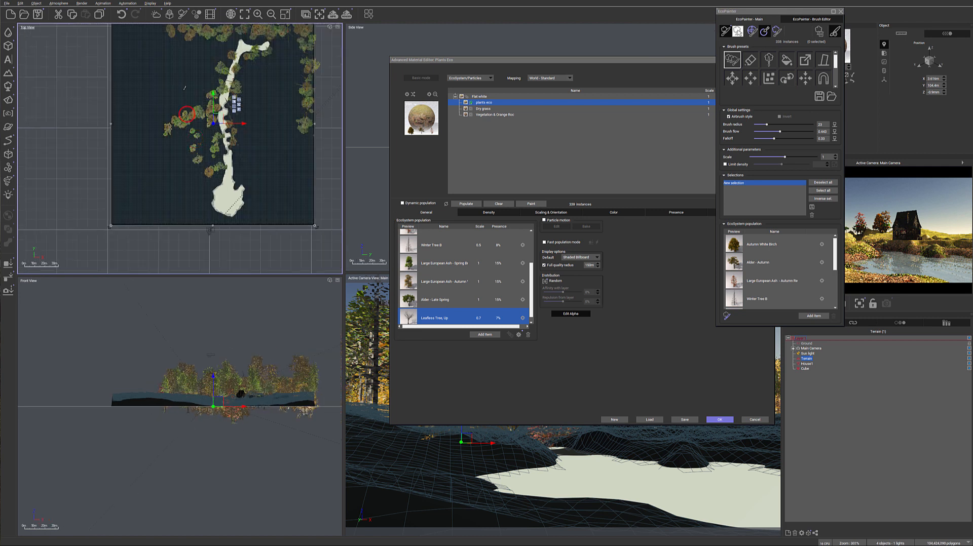
mouse_move(190, 83)
left_mouse_down()
mouse_move(210, 72)
mouse_move(168, 81)
mouse_move(167, 49)
mouse_move(192, 38)
mouse_move(169, 39)
mouse_move(205, 144)
left_mouse_up()
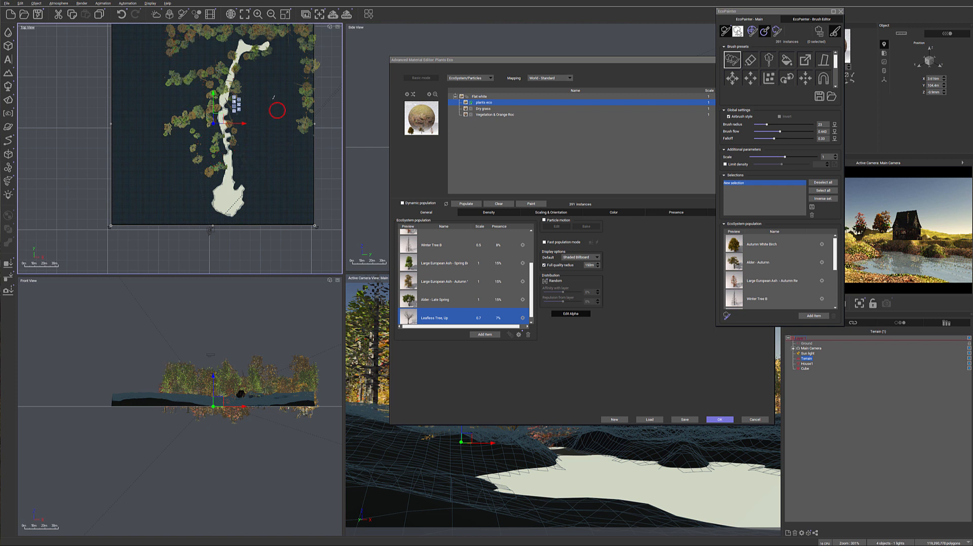
Step: Paint scattered tree clusters across the land right of the river in Top View and close the EcoPainter
mouse_move(289, 81)
left_mouse_down()
mouse_move(249, 71)
mouse_move(261, 136)
left_mouse_up()
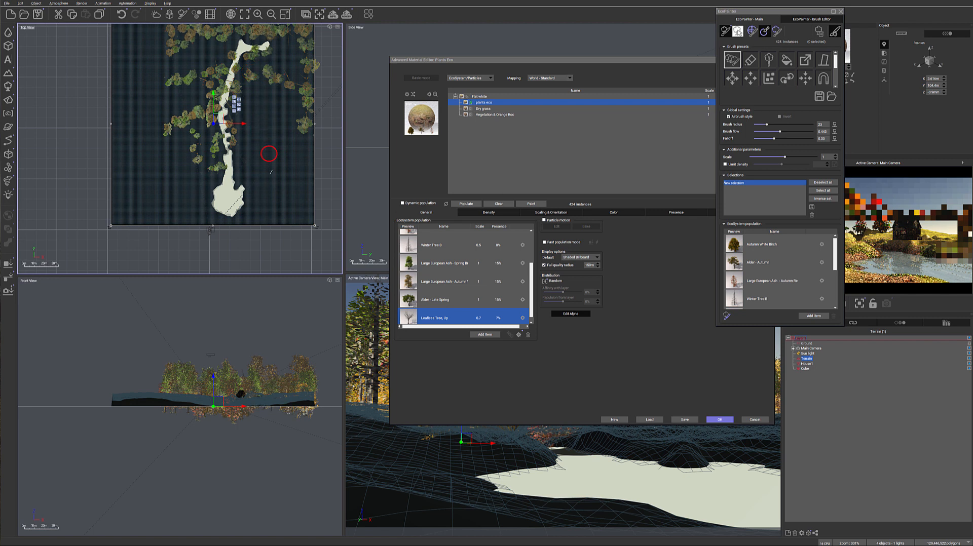
mouse_move(268, 174)
left_mouse_down()
mouse_move(241, 126)
mouse_move(274, 169)
mouse_move(261, 98)
mouse_move(277, 116)
mouse_move(235, 103)
left_mouse_up()
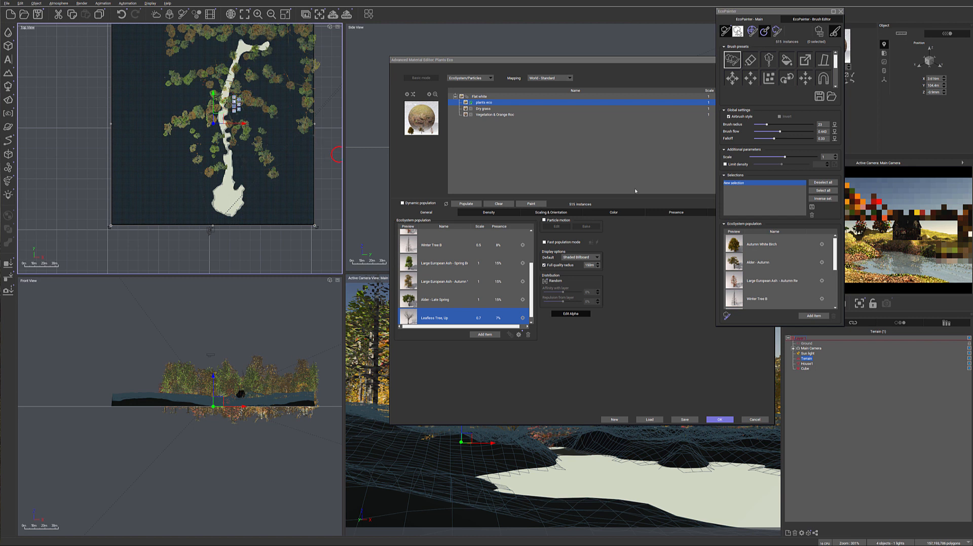
left_click(840, 12)
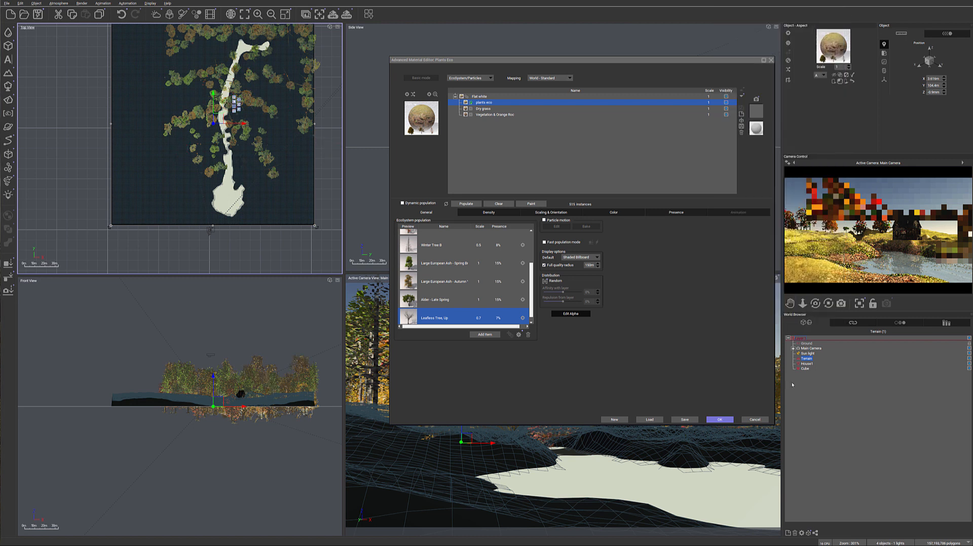
Step: Accept the terrain's ecosystem material changes and refresh the Main Camera preview
left_click(719, 420)
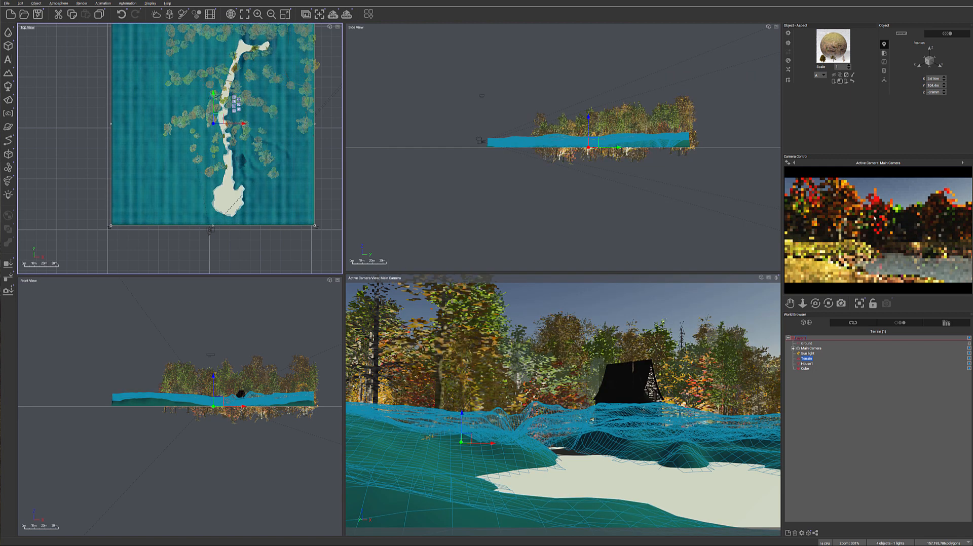
right_click(933, 241)
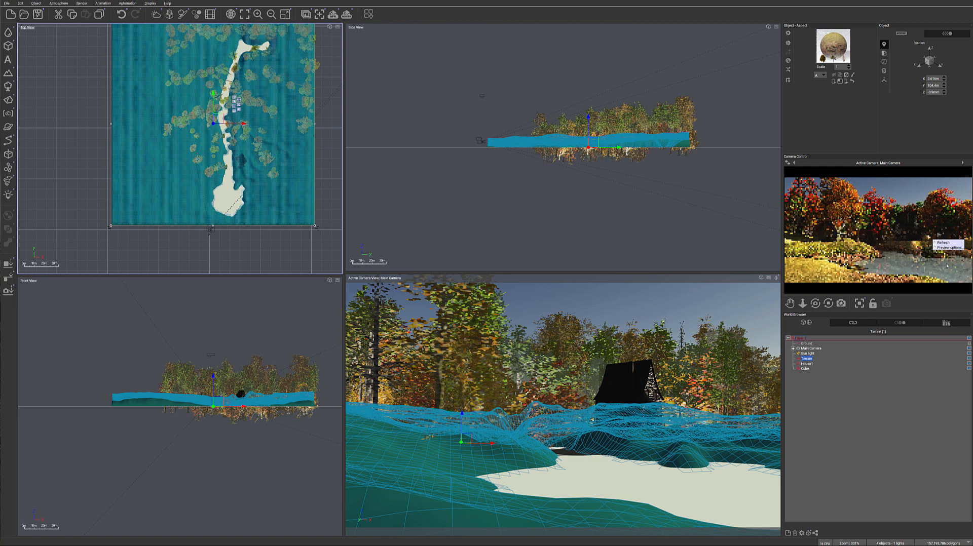
left_click(861, 223)
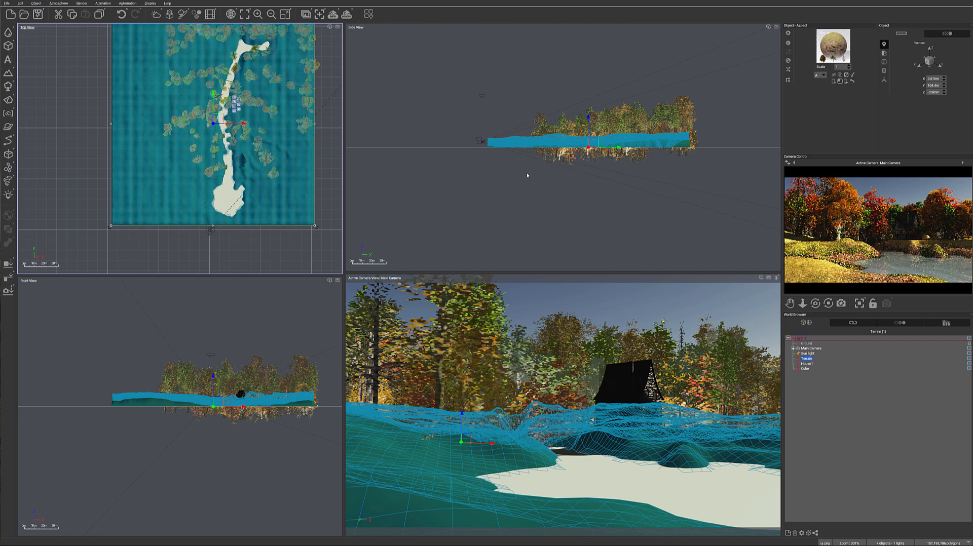
Step: Place an HD Lime Tree on the bank left of the river, dropped onto the terrain and sunk slightly into the ground
right_click_drag(286, 165, 320, 154)
scroll(274, 175, "up", 6)
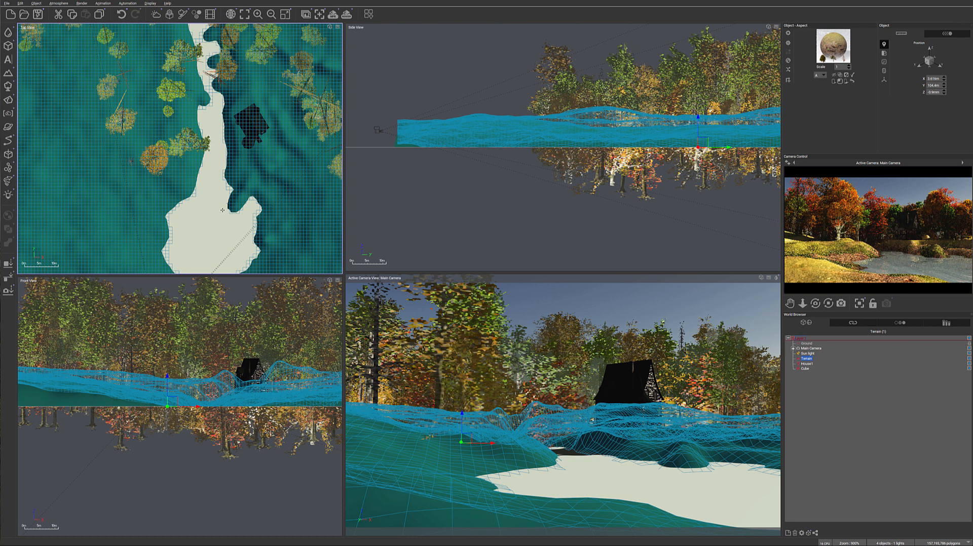
left_click(7, 87)
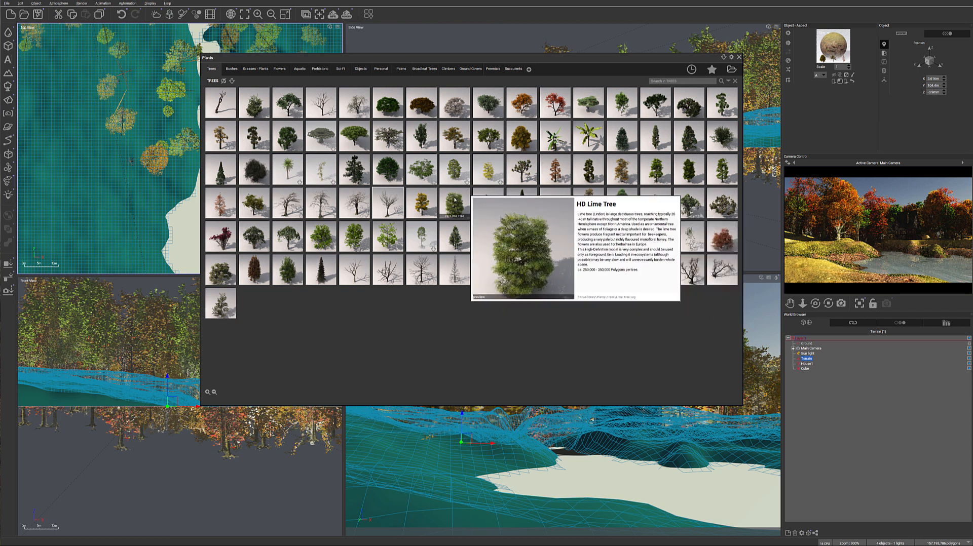
double_click(455, 199)
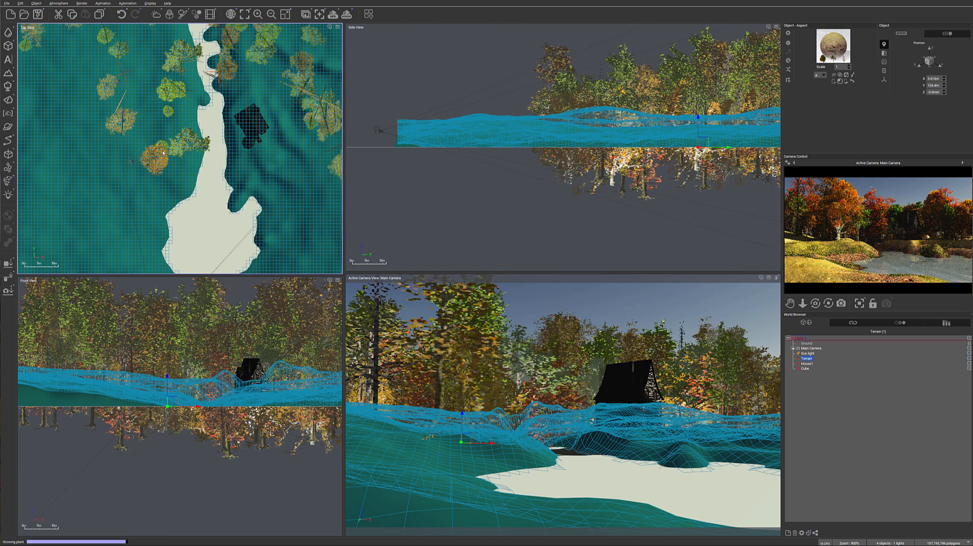
left_click_drag(184, 168, 183, 171)
left_click_drag(540, 136, 533, 94)
left_click_drag(551, 61, 566, 41)
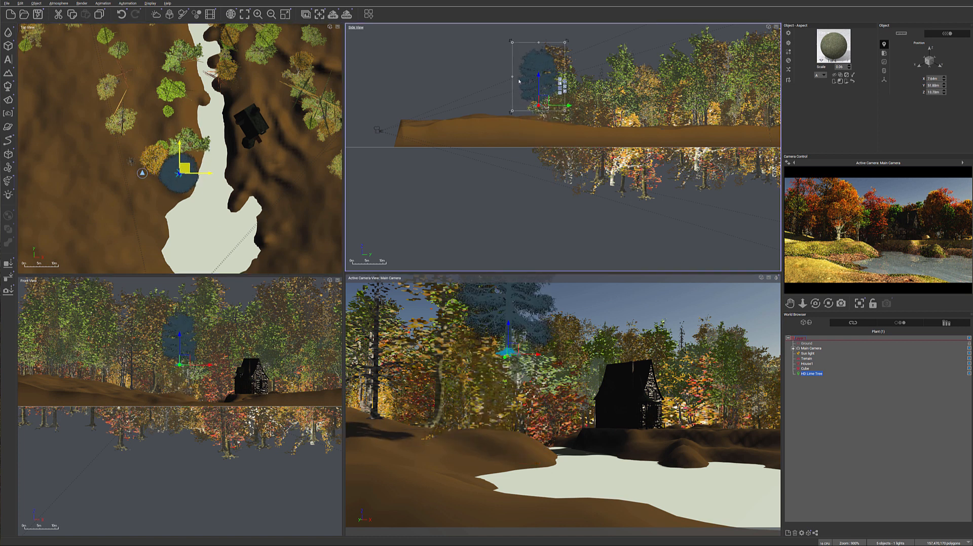
left_click(7, 263)
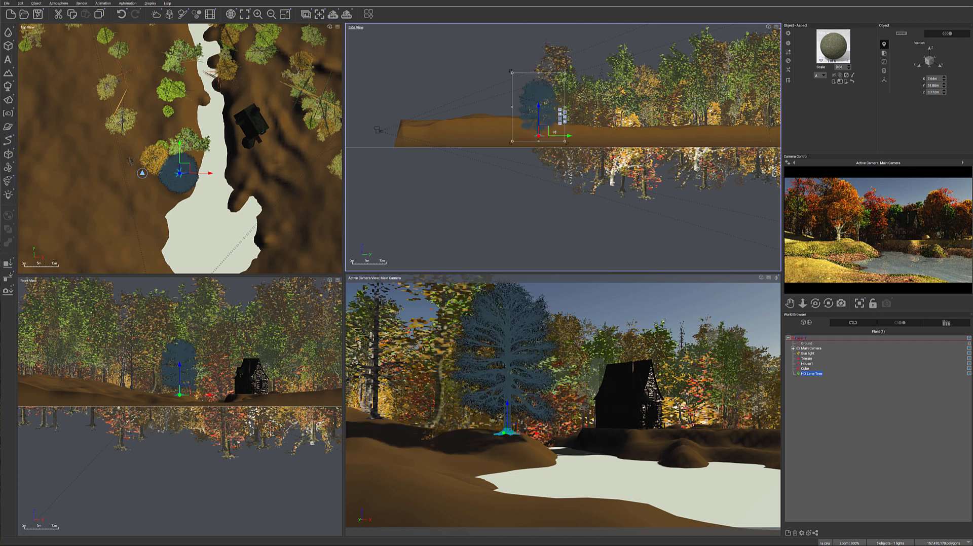
left_click_drag(539, 109, 538, 110)
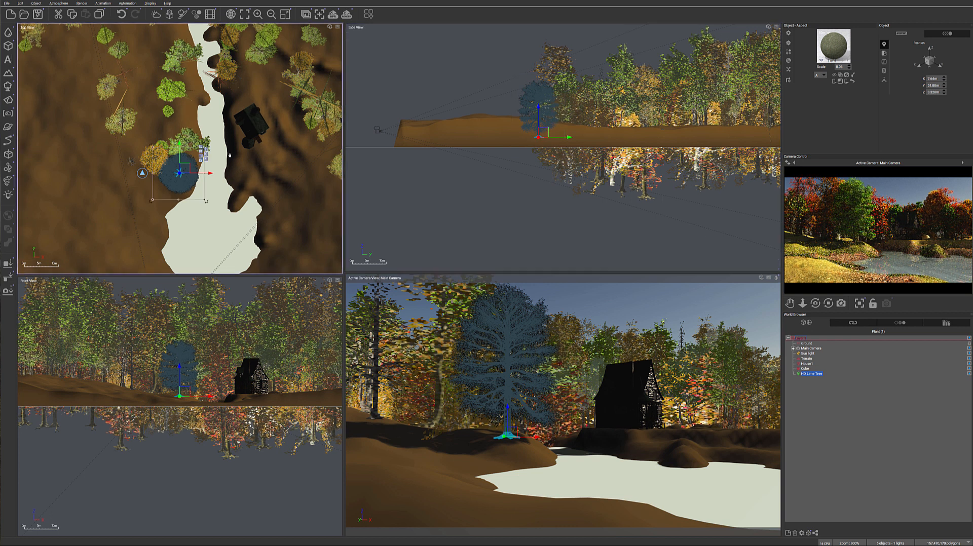
Step: Add an Alder - Autumn tree on the riverbank beside the house and lower it partly below the terrain surface
right_click_drag(240, 170, 251, 164)
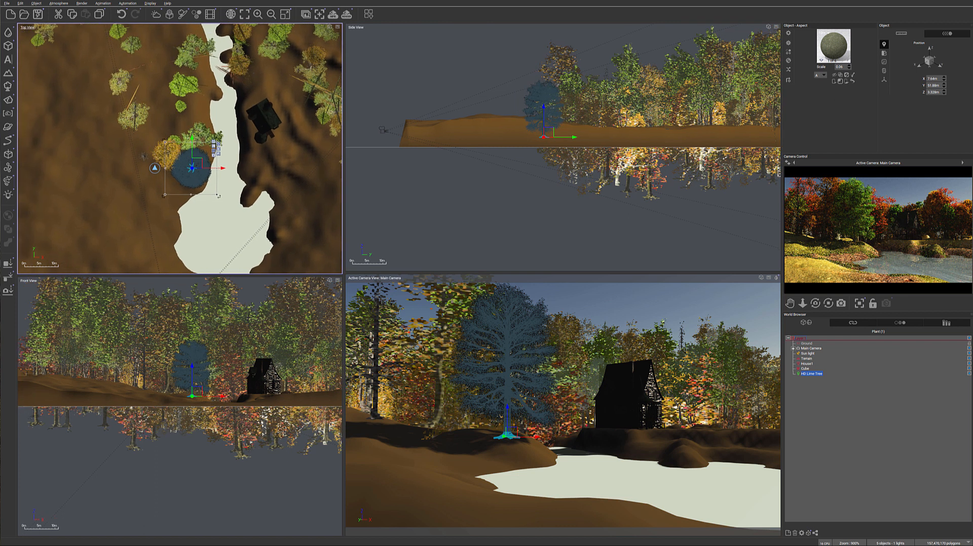
left_click(7, 86)
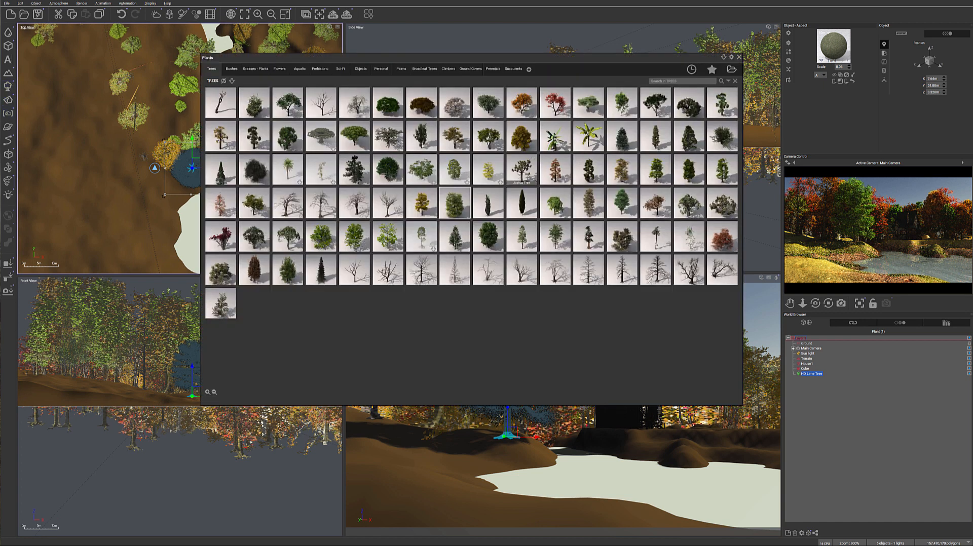
left_click(467, 139)
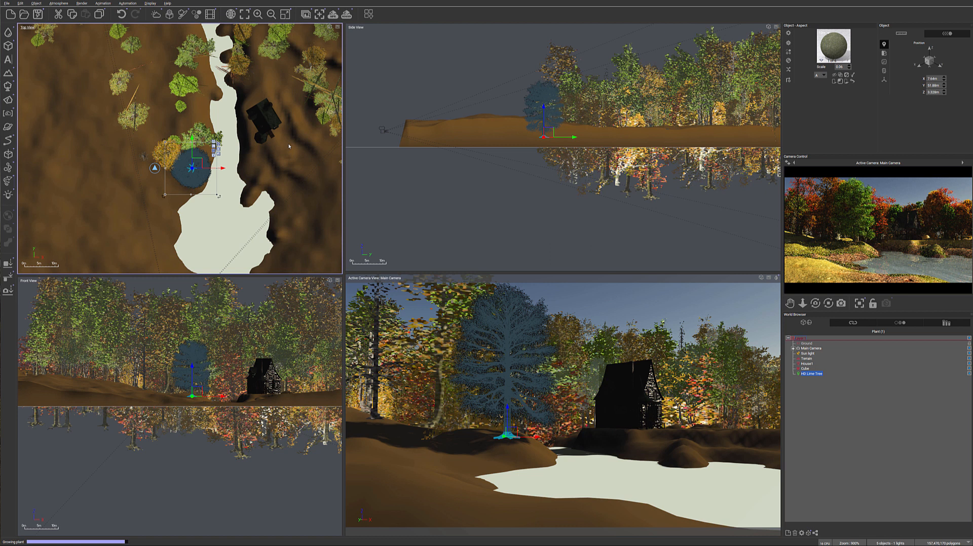
left_click_drag(180, 149, 241, 134)
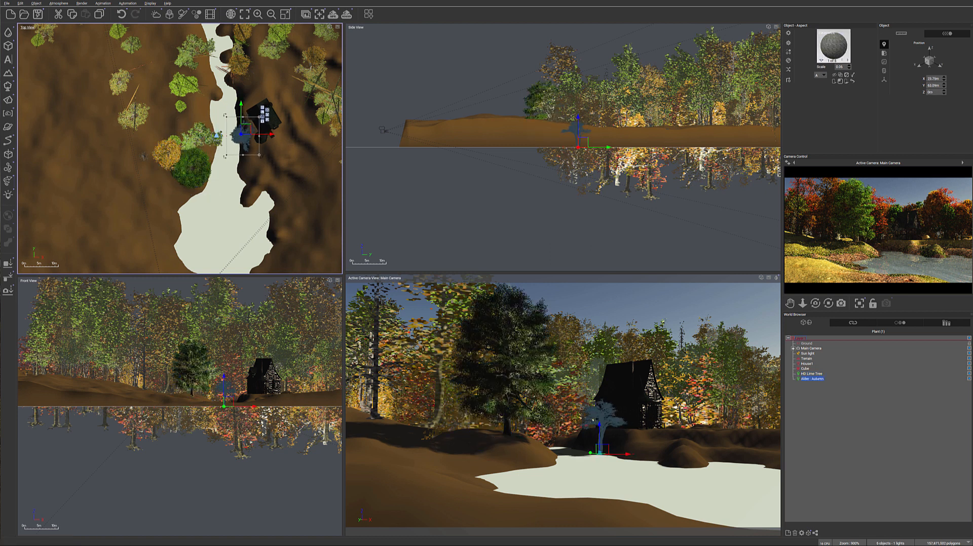
left_click_drag(581, 143, 583, 153)
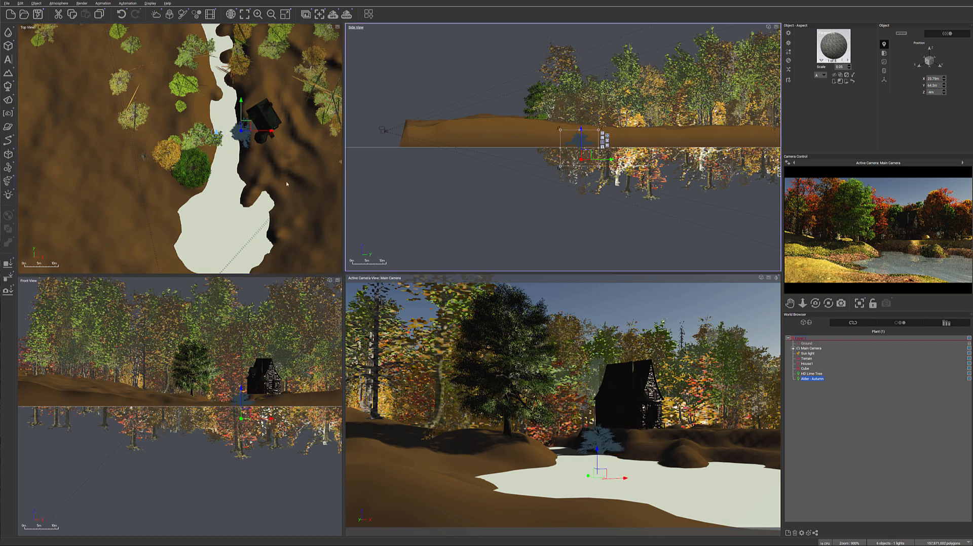
Step: Fine-tune the alder's position on the bank in front of the house, shifting it sideways and raising it slightly
left_click(236, 409)
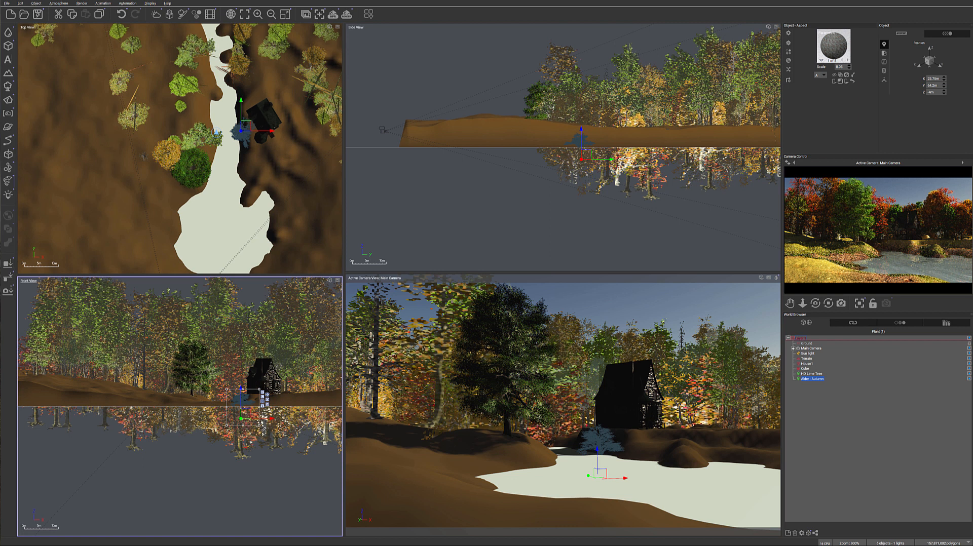
left_click_drag(243, 389, 228, 392)
left_click_drag(264, 419, 271, 419)
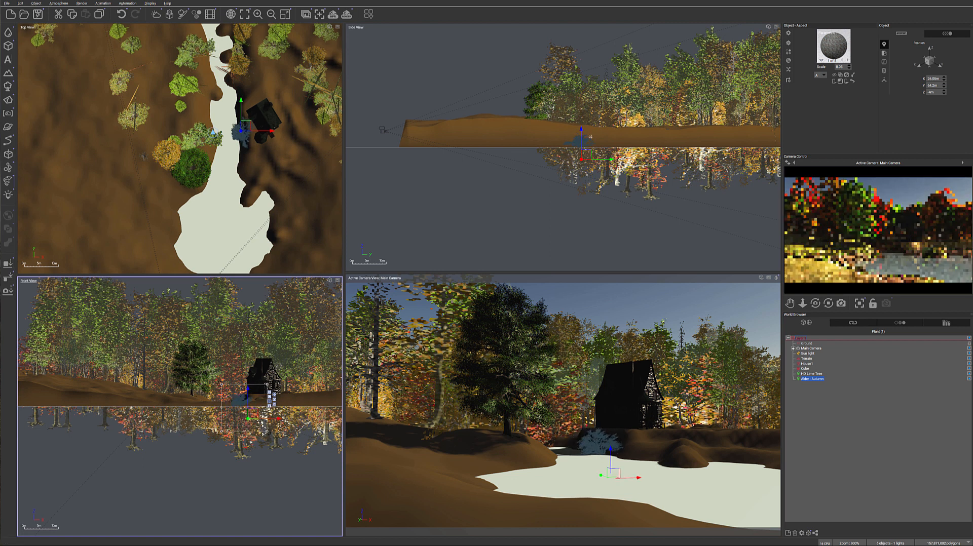
left_click_drag(587, 153, 586, 151)
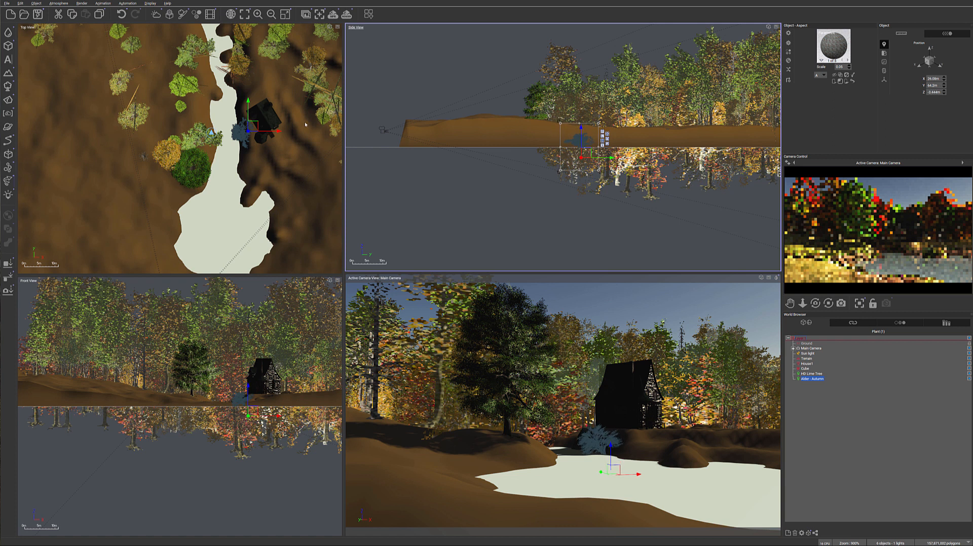
left_click_drag(251, 126, 252, 131)
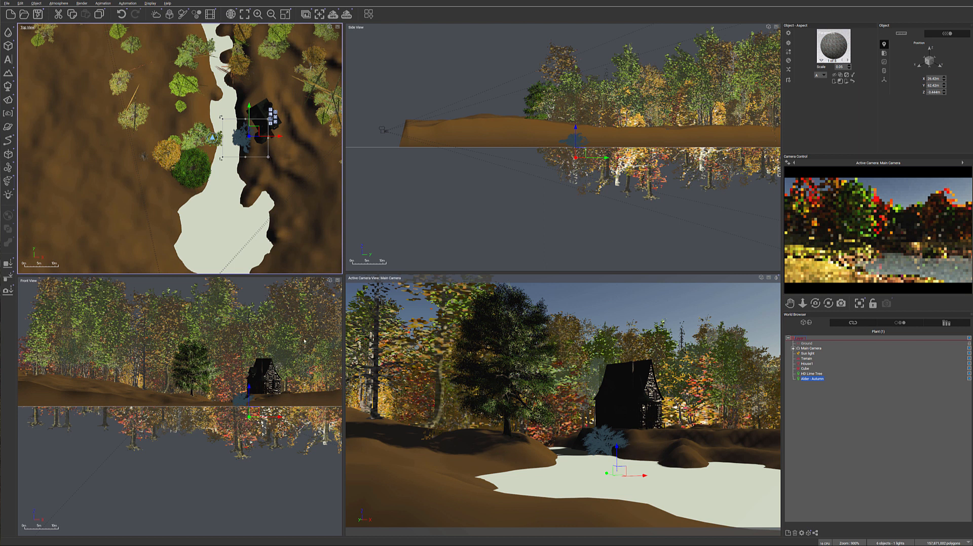
Step: Add a second Alder - Autumn just below the first one on the house-side bank and sink it into the ground
left_click(7, 86)
left_click(191, 165)
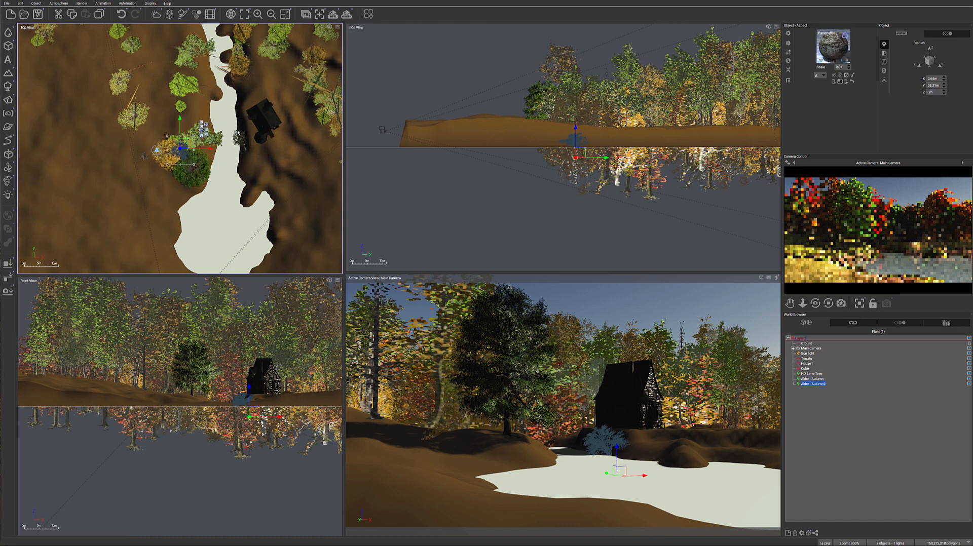
left_click_drag(187, 153, 250, 148)
left_click_drag(563, 131, 566, 163)
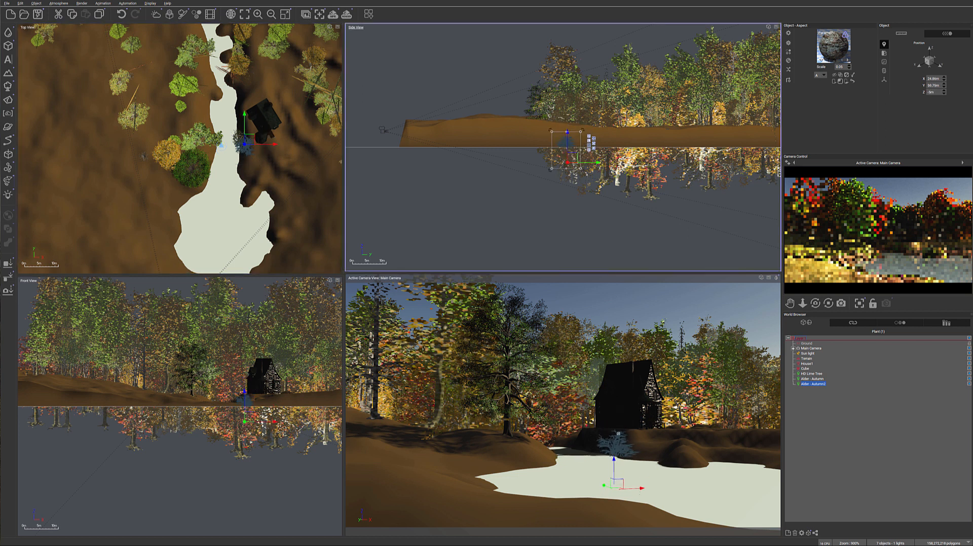
Step: Add a third Alder - Autumn at the foot of the lime tree and lower it into the bank
left_click(14, 88)
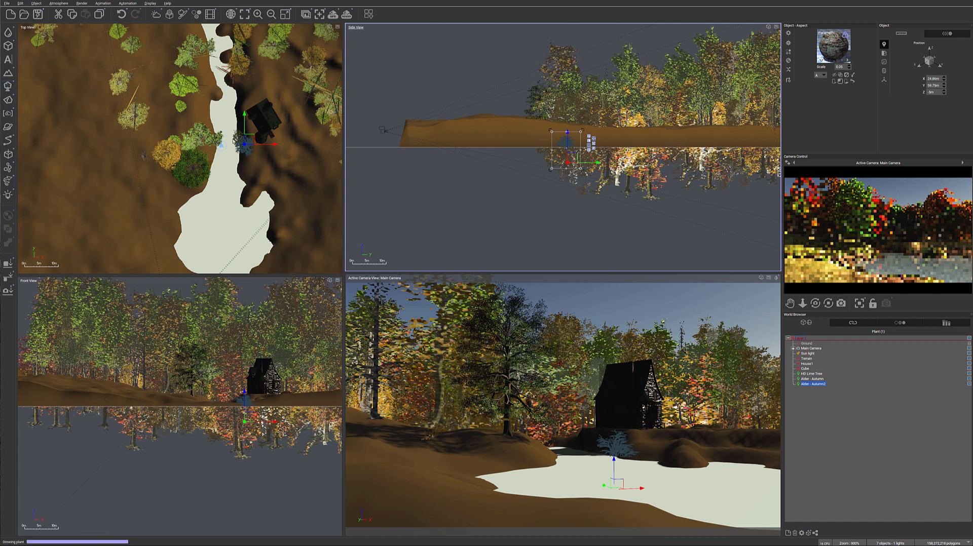
left_click_drag(181, 140, 195, 176)
left_click(528, 139)
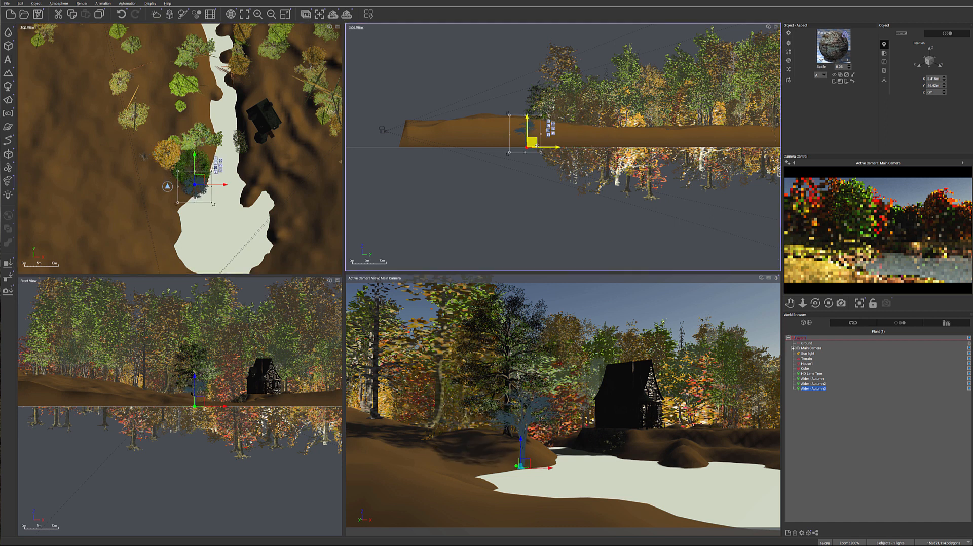
mouse_move(546, 148)
left_mouse_down()
mouse_move(555, 147)
mouse_move(544, 151)
left_mouse_up()
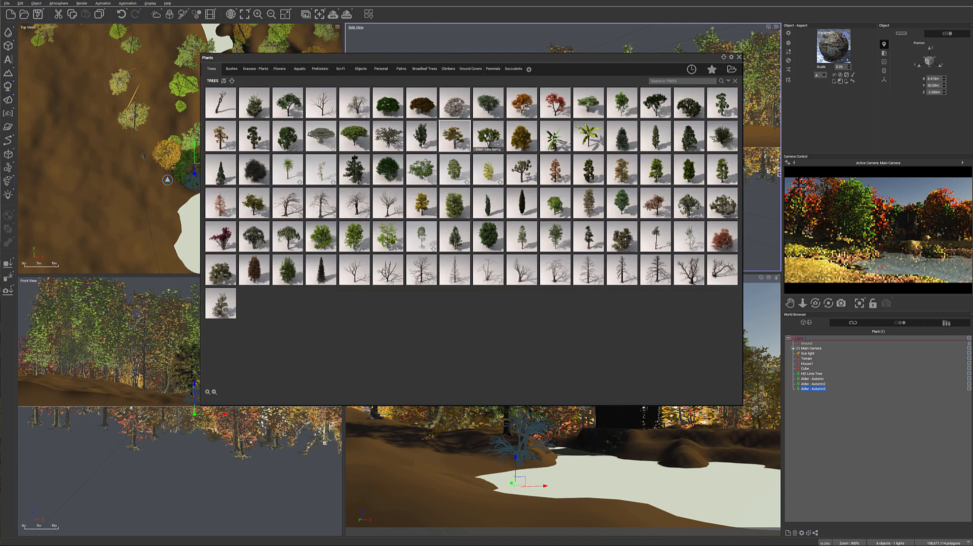
Step: Add an Alder - Late Spring at the water's edge beside the lime tree and sink it into the bank
double_click(467, 148)
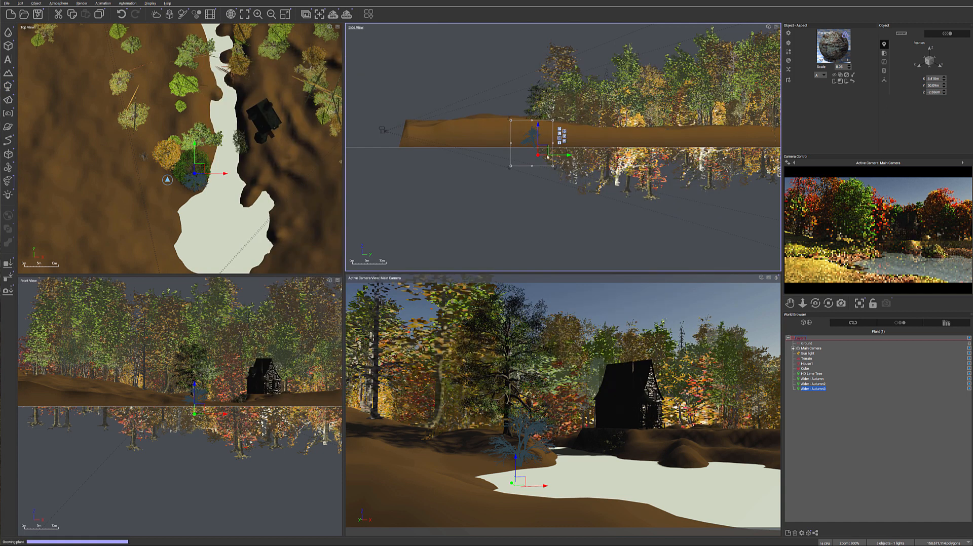
left_click_drag(185, 144, 210, 178)
left_click_drag(530, 146, 530, 159)
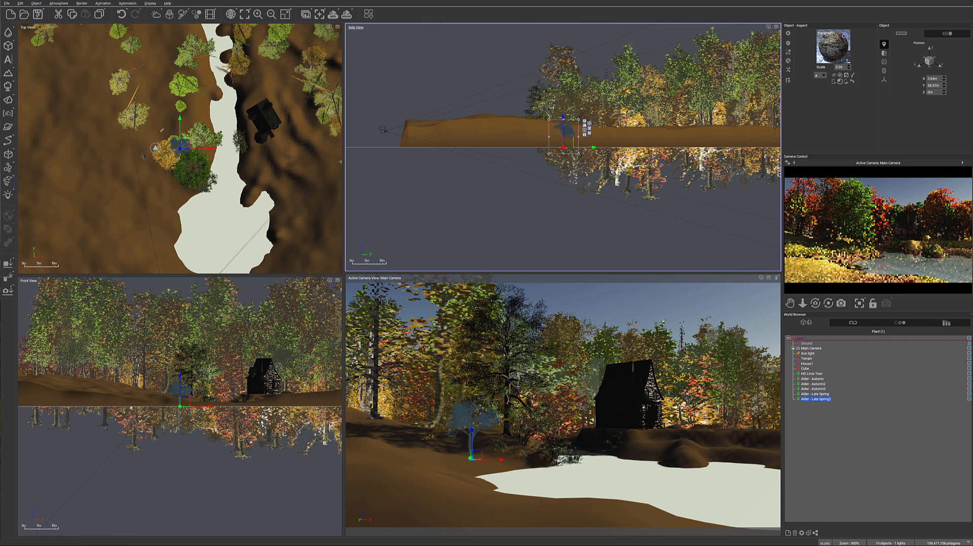
Step: Position a second Alder - Late Spring on the riverbank in front of the house, partly sunk into the ground
left_click_drag(181, 147, 238, 124)
left_click_drag(595, 144, 596, 154)
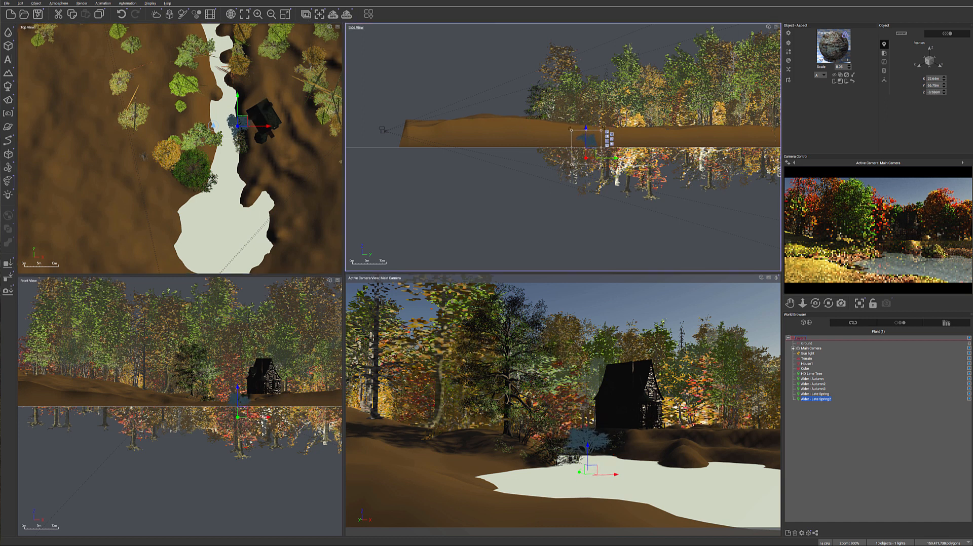
left_click_drag(247, 411, 255, 410)
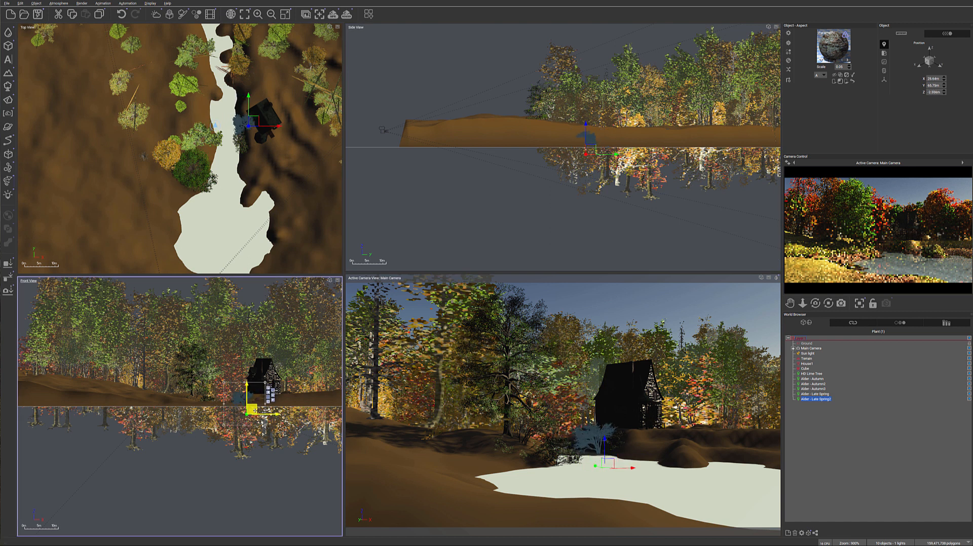
left_click_drag(253, 121, 253, 120)
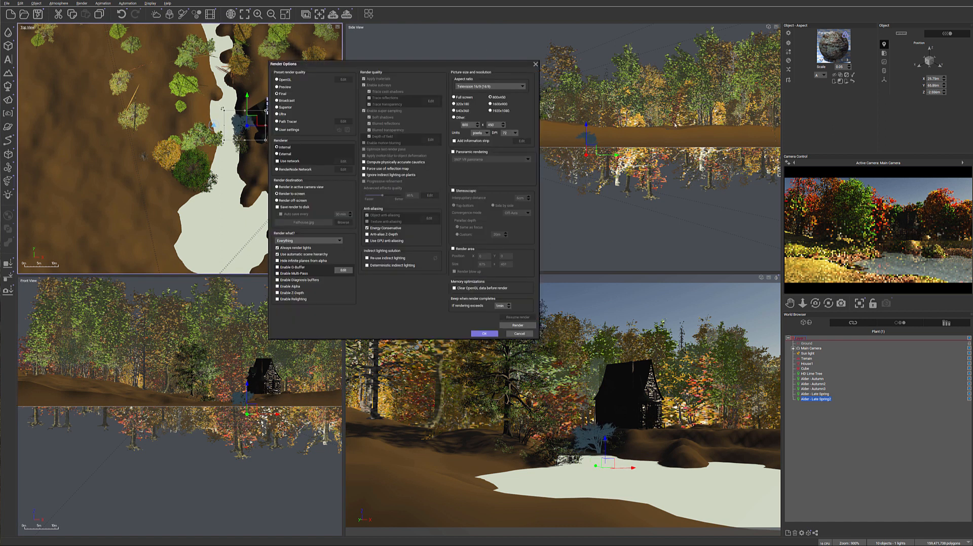
Step: Render the Main Camera view at 1600x900 and close the finished render
left_click(484, 334)
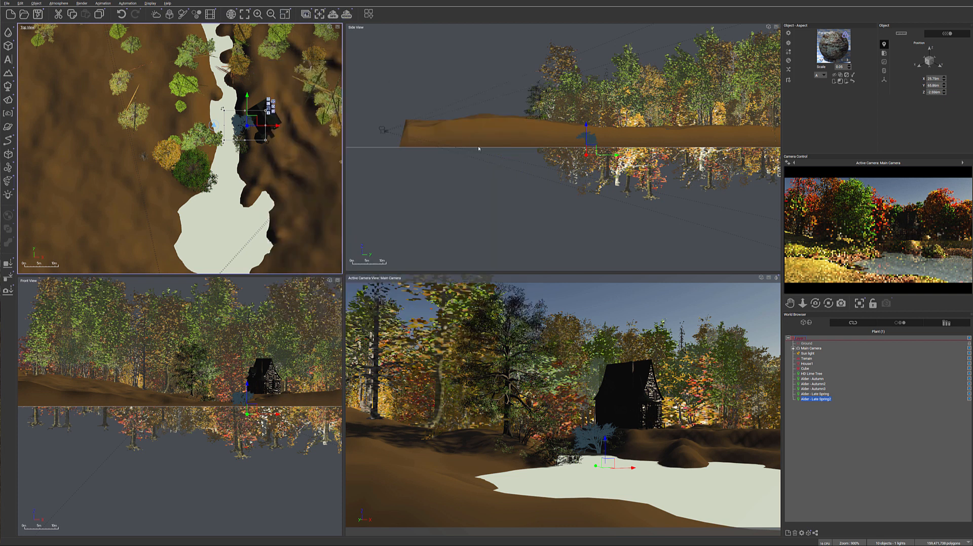
left_click(458, 251)
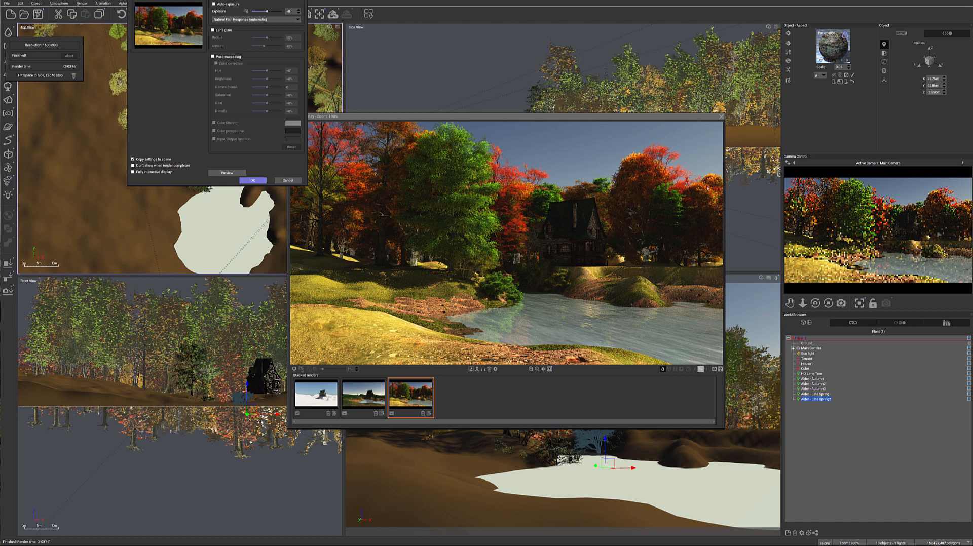
left_click(721, 116)
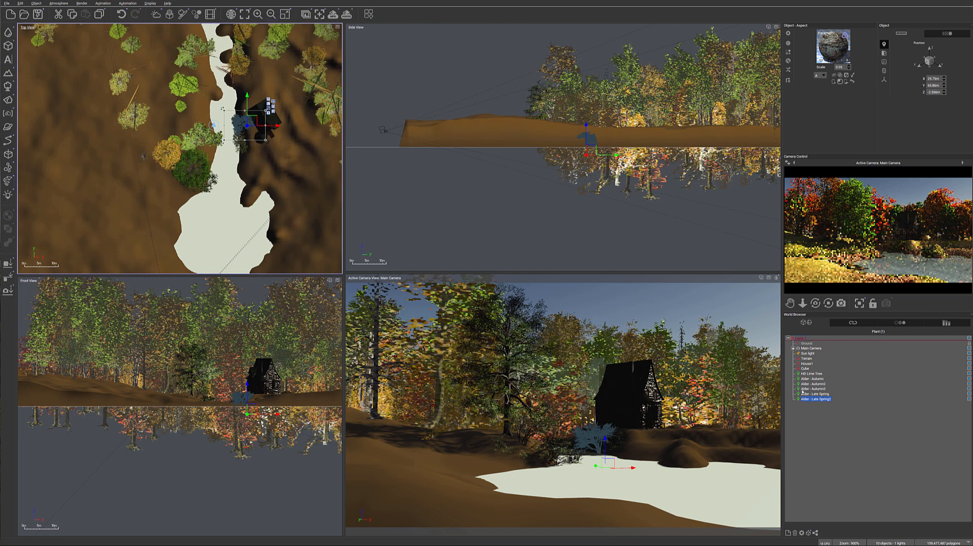
Step: Reduce the scale of the Vegetation & Orange Rock layer in the terrain material and apply the change
left_click(806, 358)
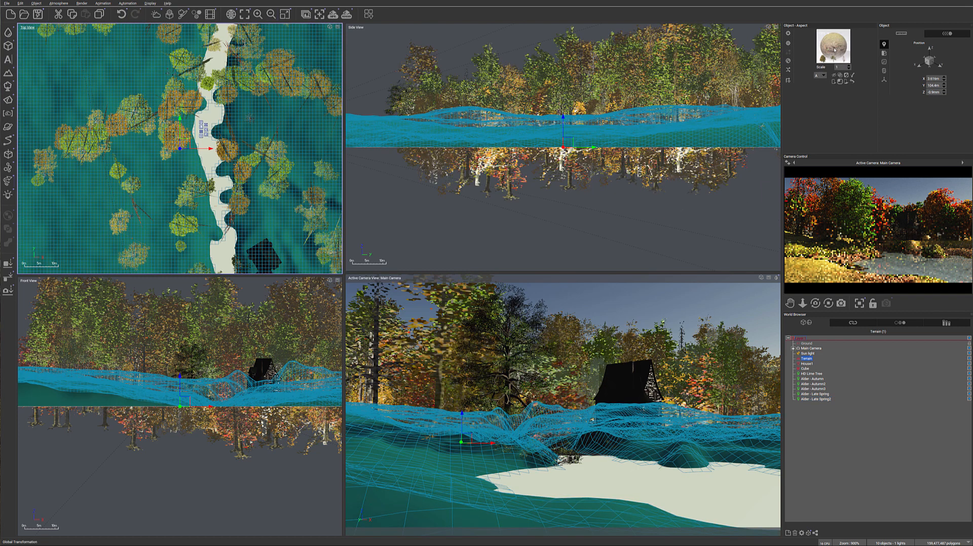
double_click(834, 46)
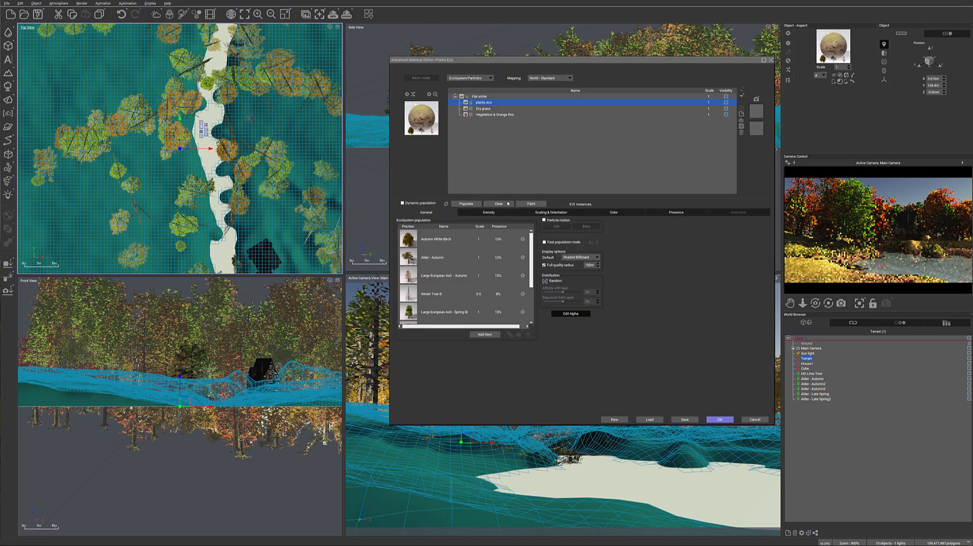
left_click(487, 115)
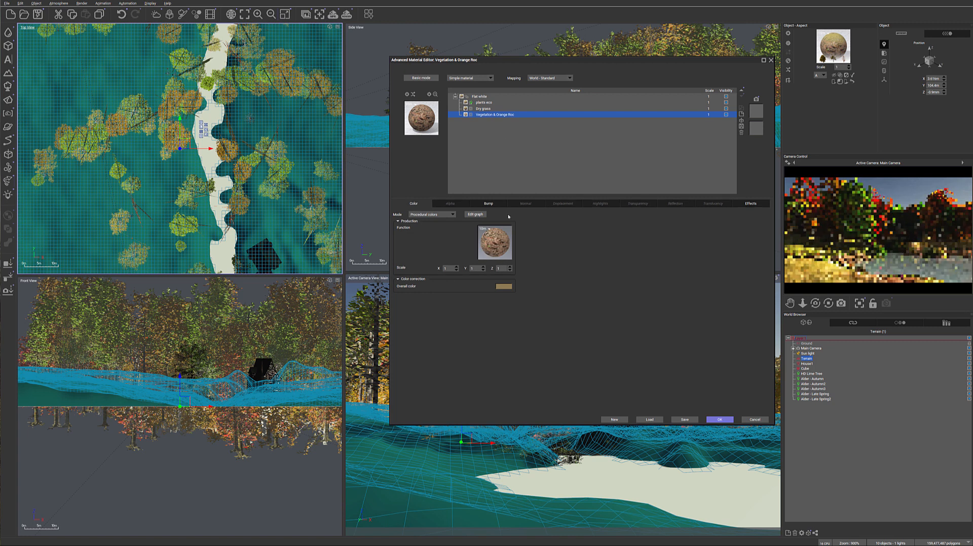
left_click(709, 114)
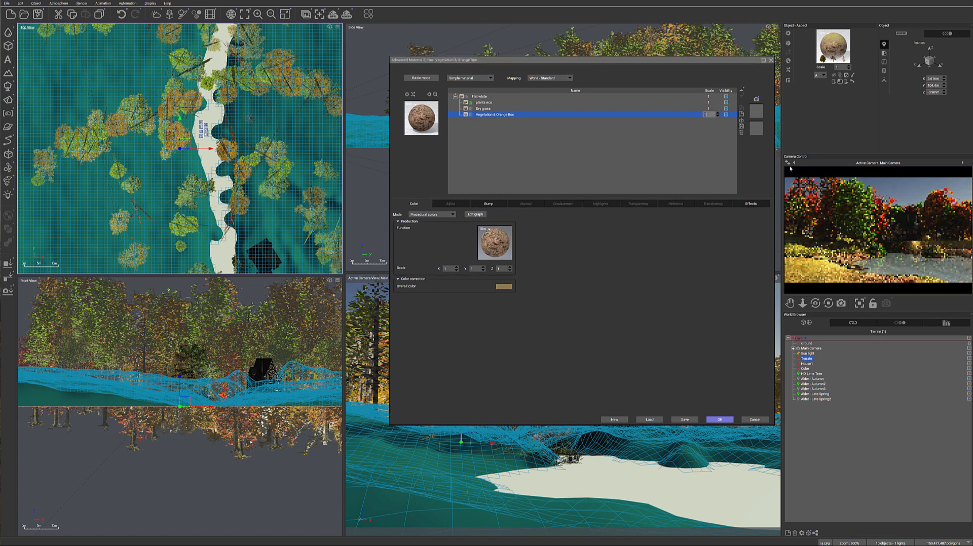
key("Return")
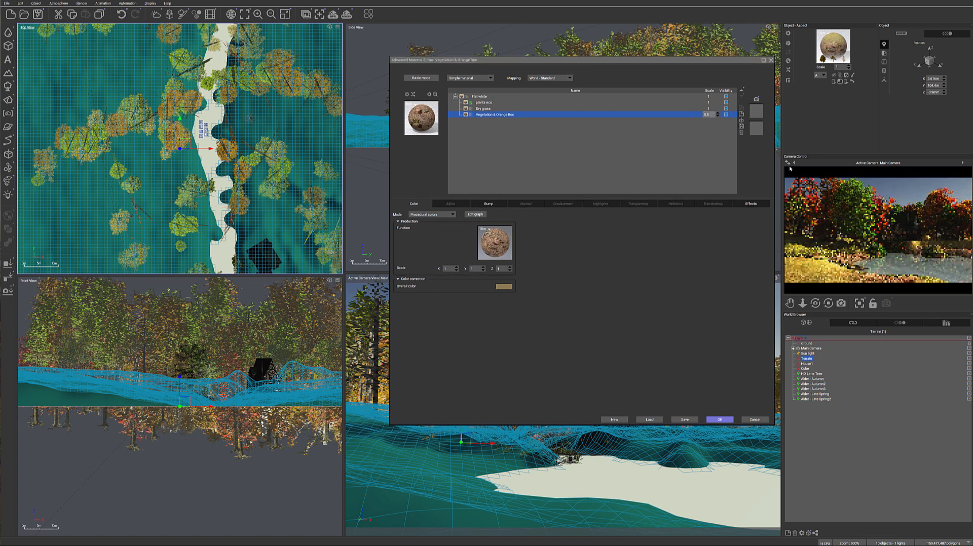
right_click(860, 264)
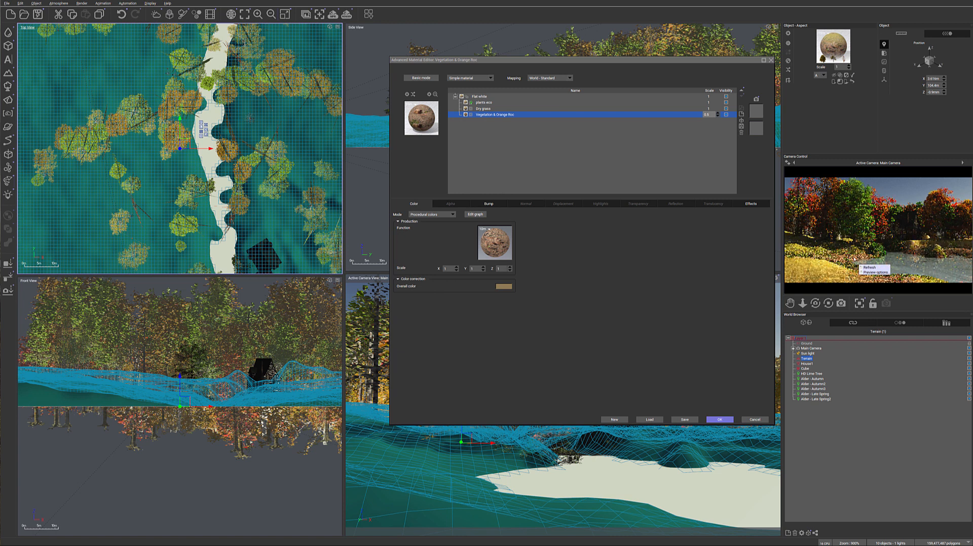
key("Escape")
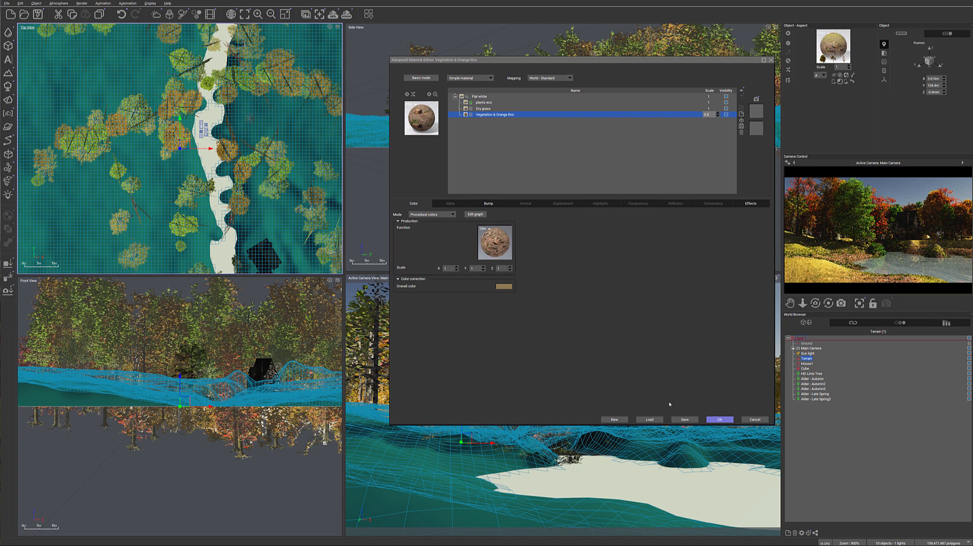
left_click(720, 420)
Step: Add a faceted Molokai Rock and place it in the water at the tip of the small spit near the house
middle_click_drag(228, 182, 273, 125)
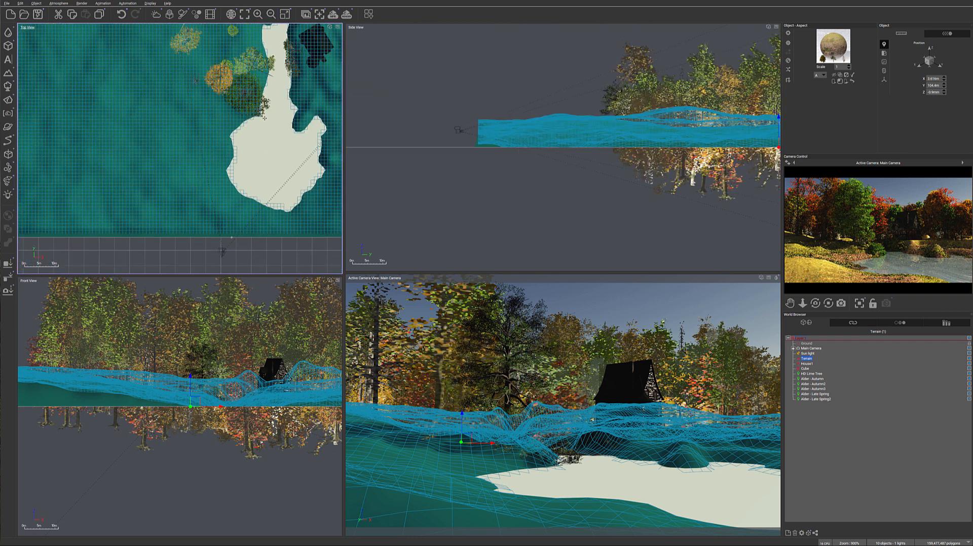
scroll(264, 118, "up", 2)
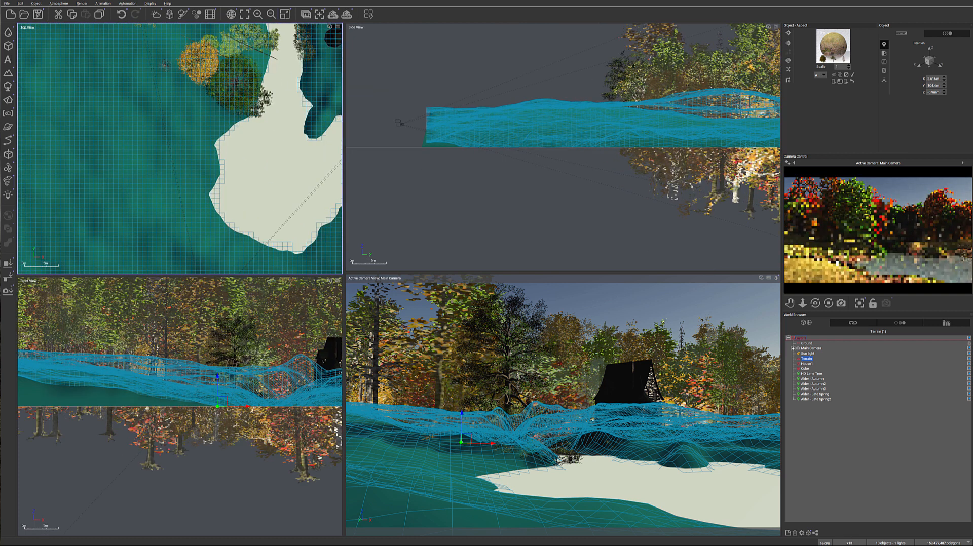
middle_click_drag(267, 128, 206, 134)
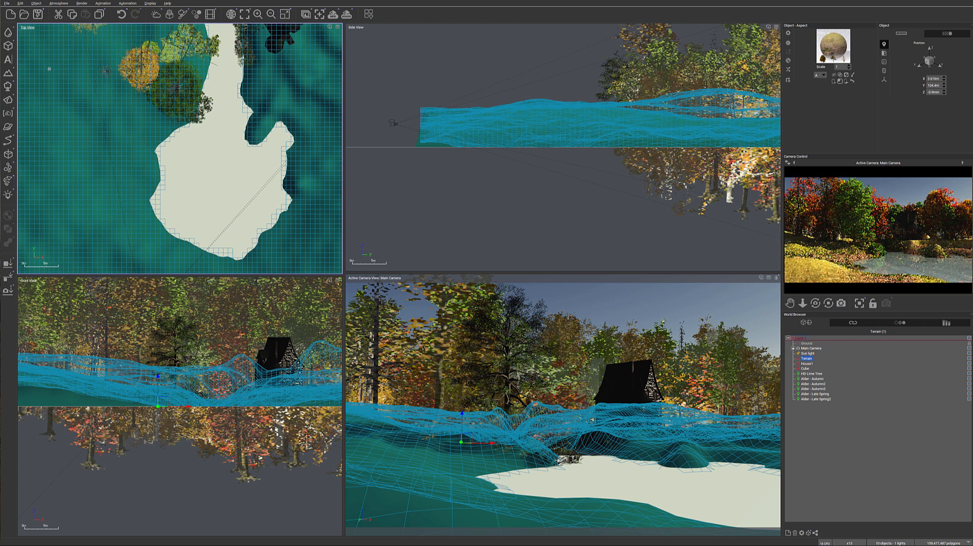
left_click(8, 100)
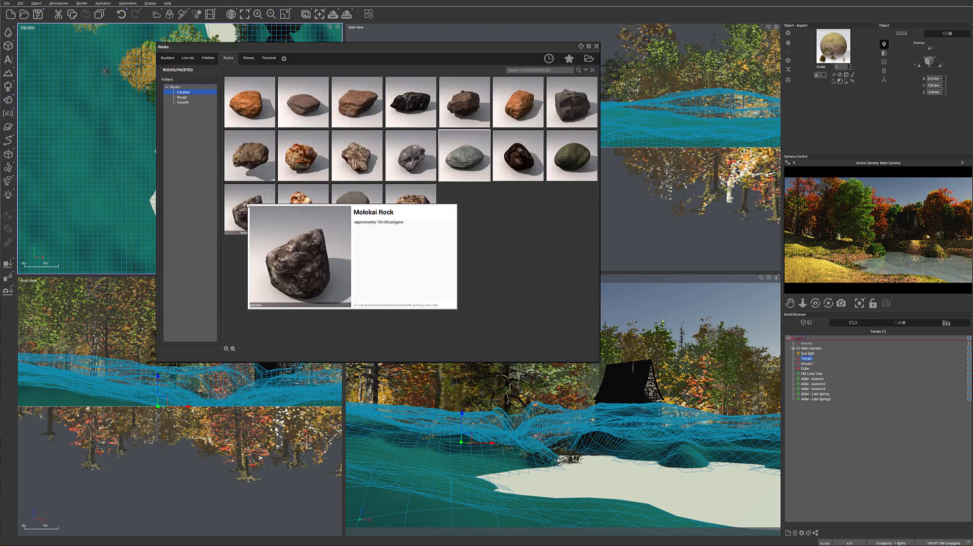
double_click(245, 203)
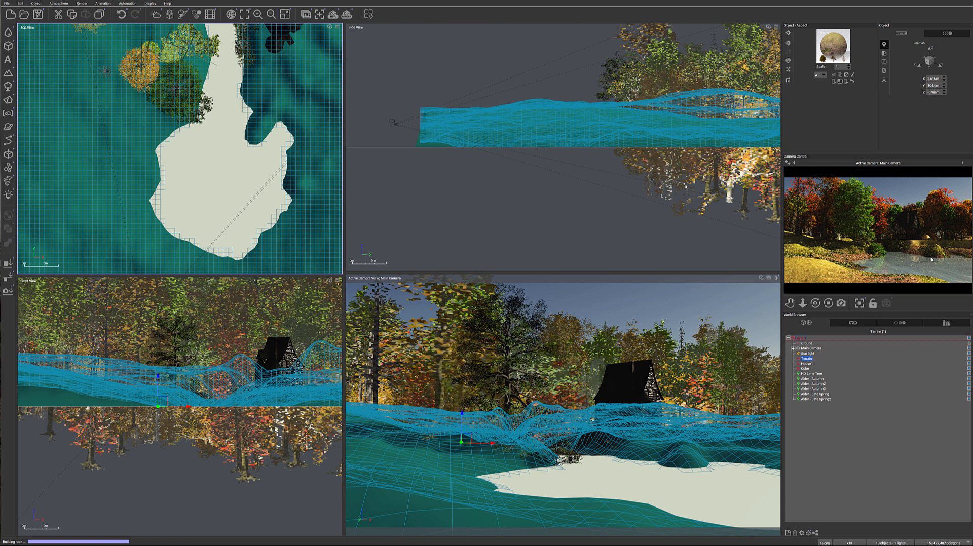
left_click_drag(183, 144, 242, 143)
left_click(575, 148)
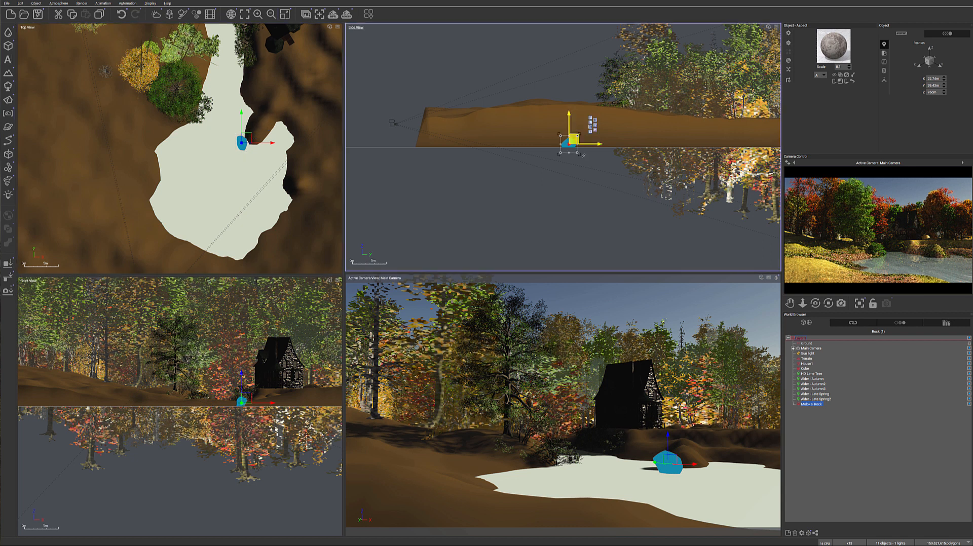
left_click_drag(582, 155, 575, 163)
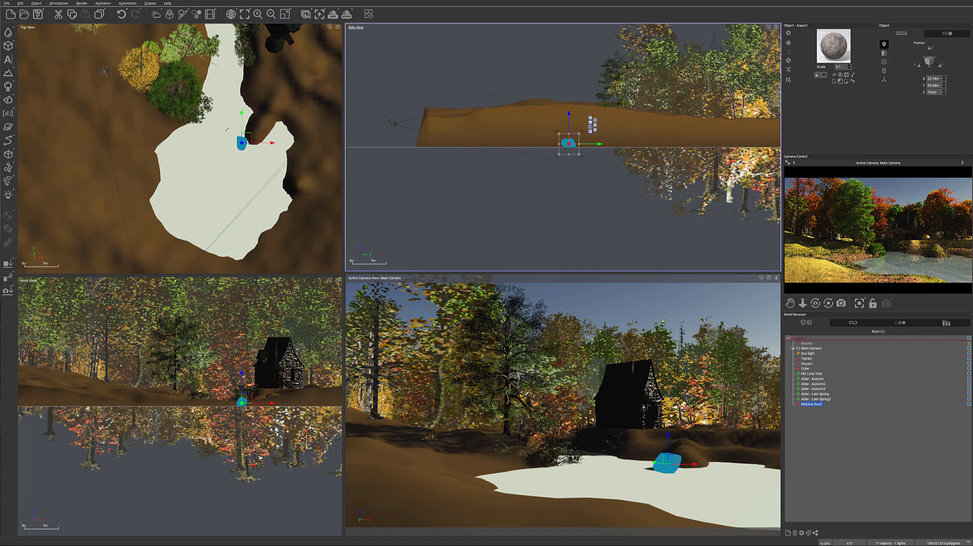
left_click_drag(248, 137, 256, 135)
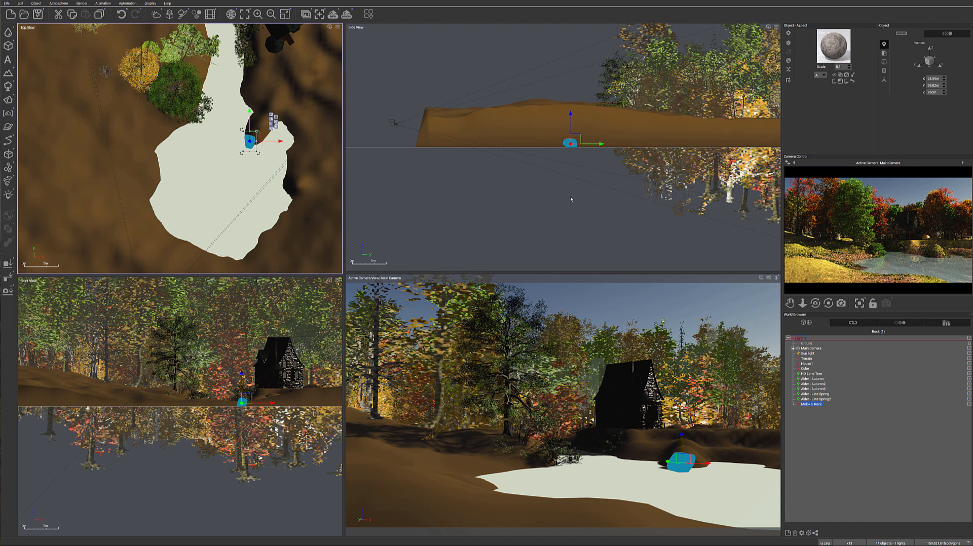
Step: Lower the Molokai Rock so it sits partly sunk at the waterline beside the spit
right_click(939, 257)
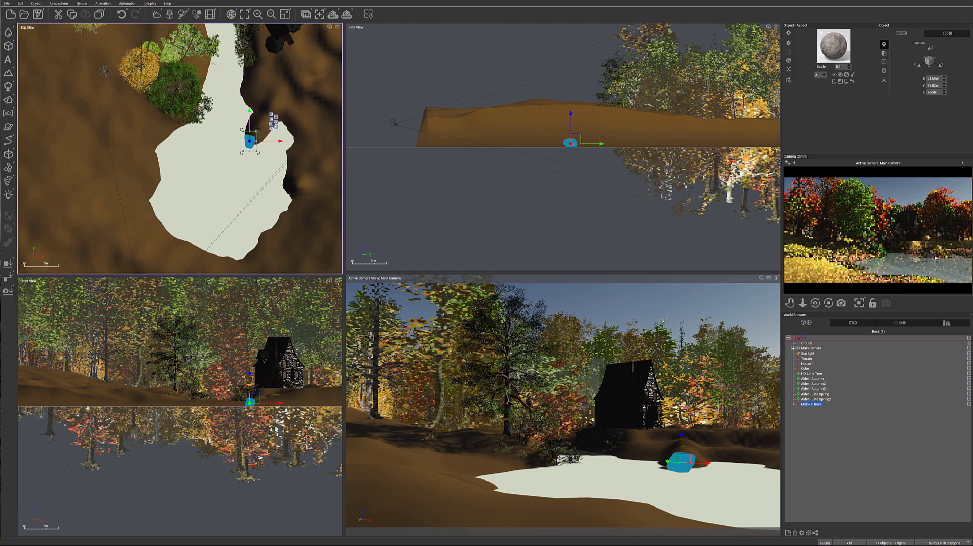
left_click(571, 144)
scroll(572, 143, "up", 3)
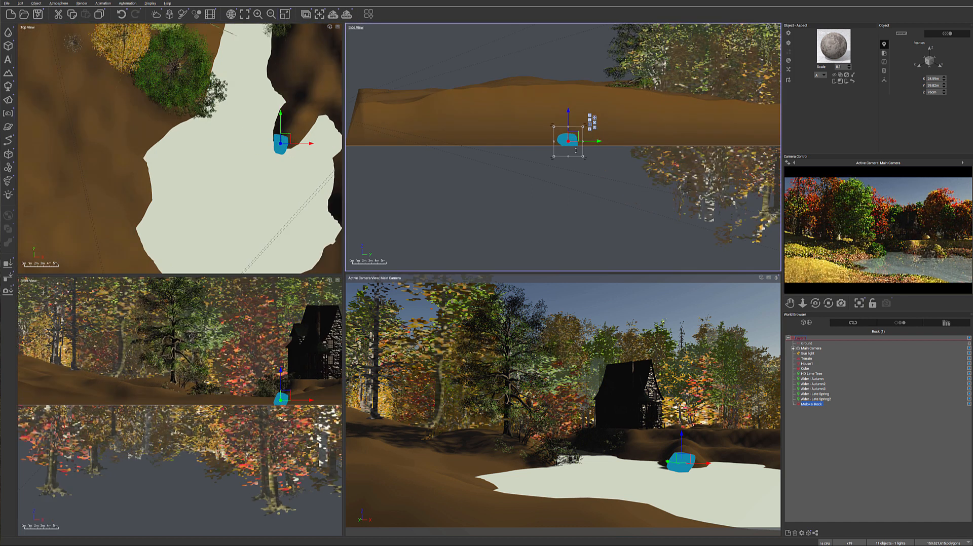
left_click_drag(583, 121, 572, 125)
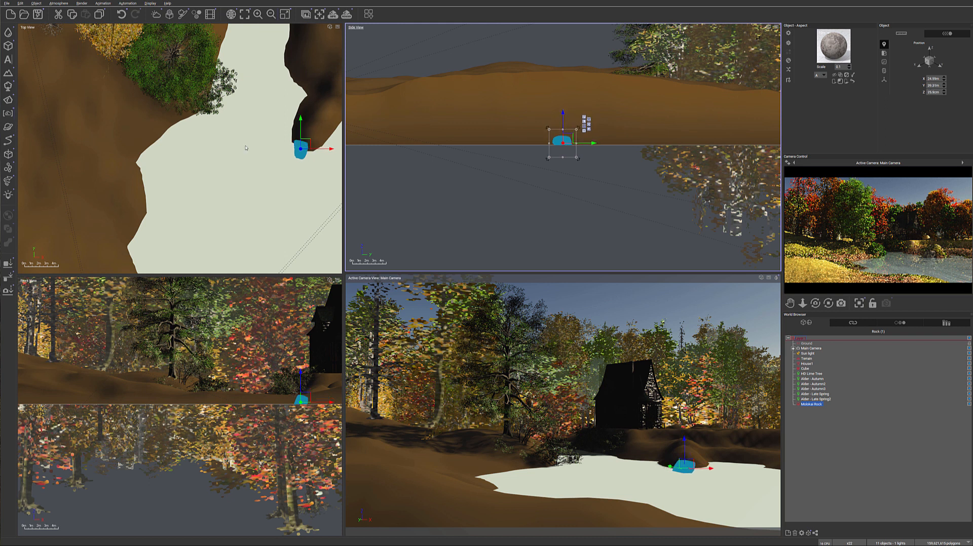
Step: Add an Alder - Late Spring beside the Molokai Rock on the spit and sink its trunk below ground
right_click_drag(228, 146, 179, 165)
left_click(9, 87)
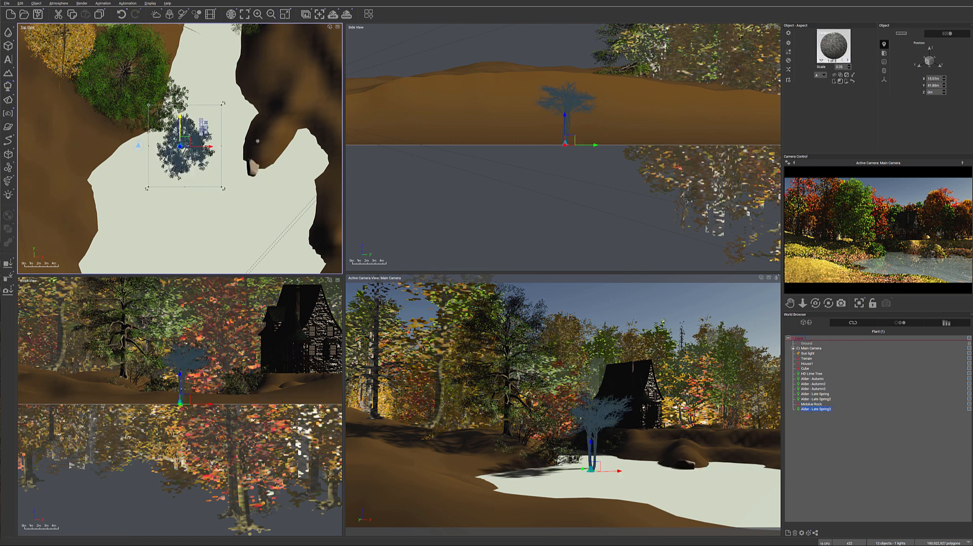
left_click_drag(192, 144, 254, 142)
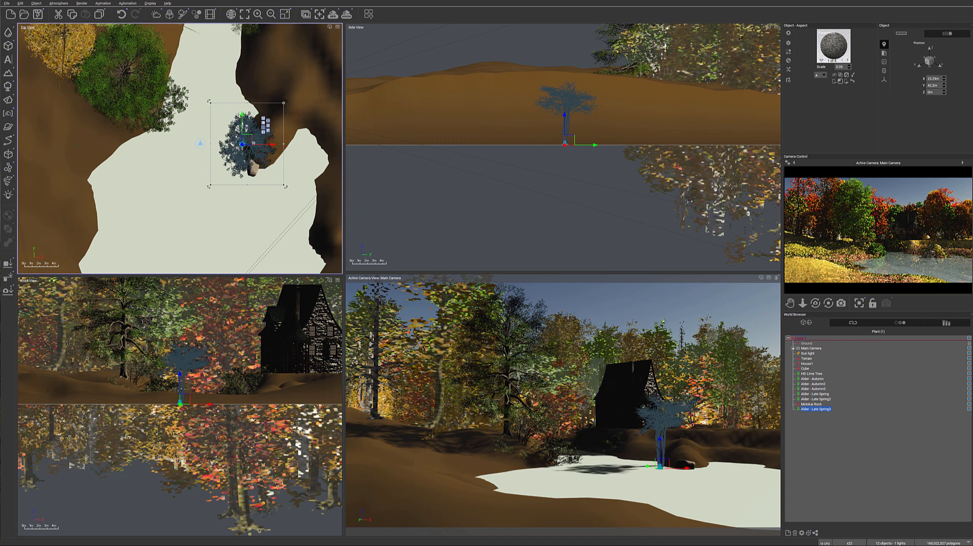
left_click_drag(570, 141, 580, 173)
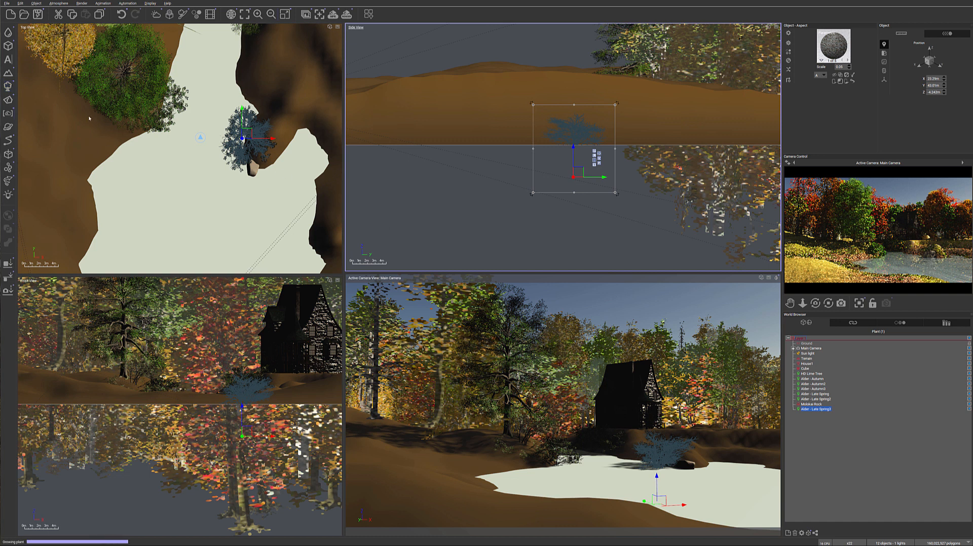
Step: Add another Alder - Late Spring on the bank across the small inlet from the rock and sink it partly into the ground
left_click_drag(190, 148, 334, 173)
left_click_drag(548, 142, 551, 181)
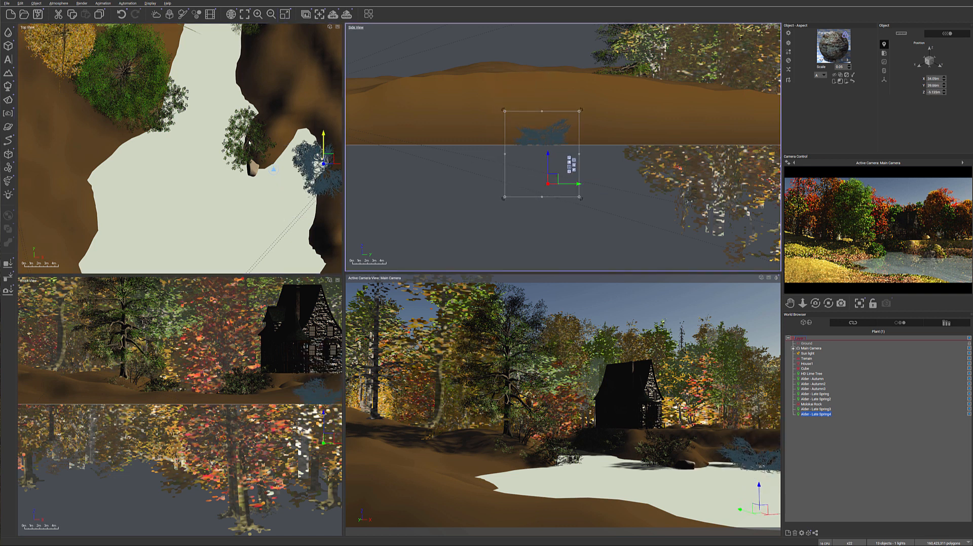
left_click_drag(327, 161, 341, 160)
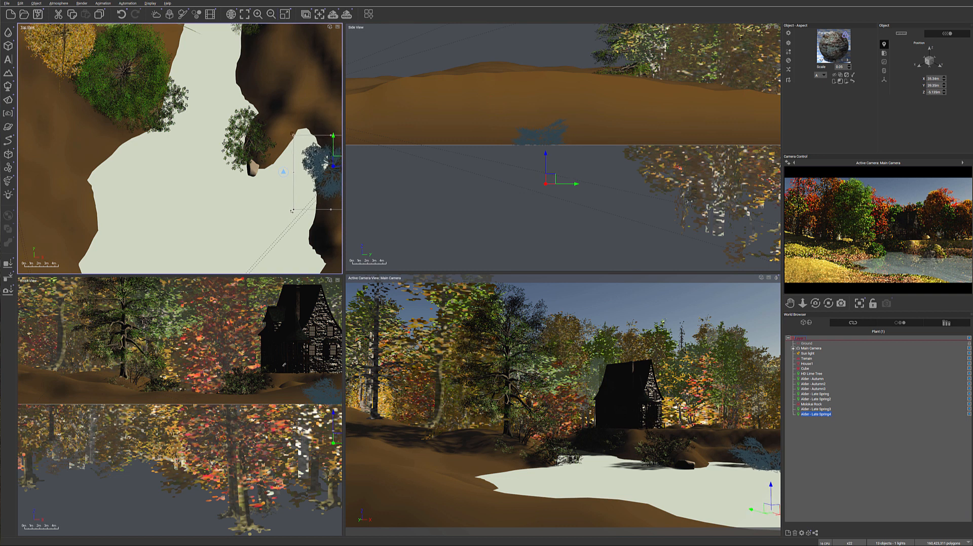
right_click_drag(297, 367, 179, 323)
scroll(252, 424, "up", 2)
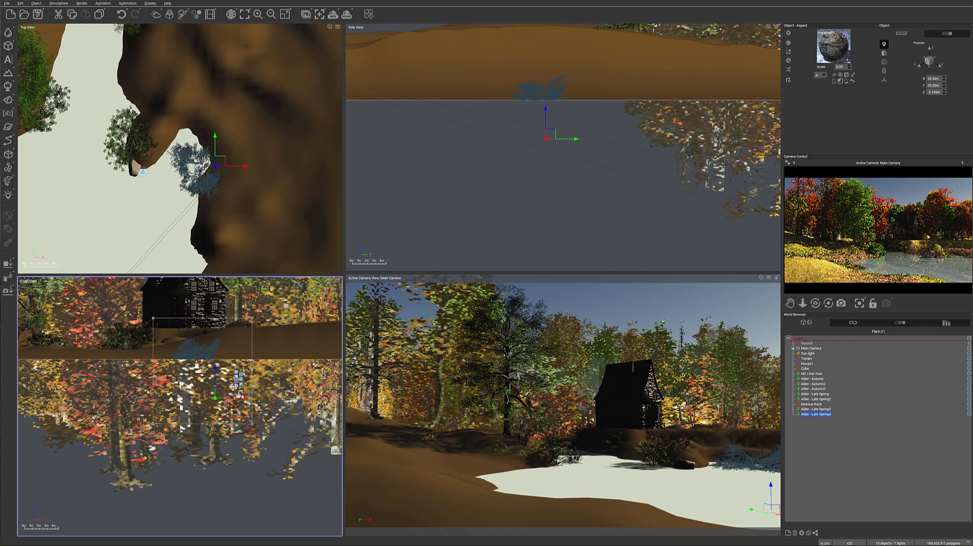
left_click_drag(554, 135, 562, 125)
left_click_drag(221, 154, 229, 158)
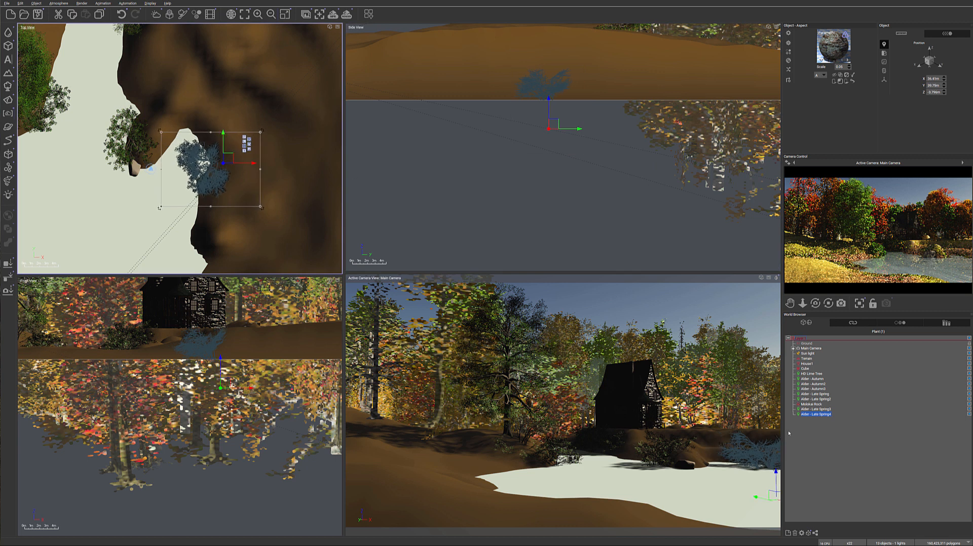
Step: Add an Alder - Late Spring on the opposite shore at the foot of the lime tree and sink its trunk below ground
left_click(8, 86)
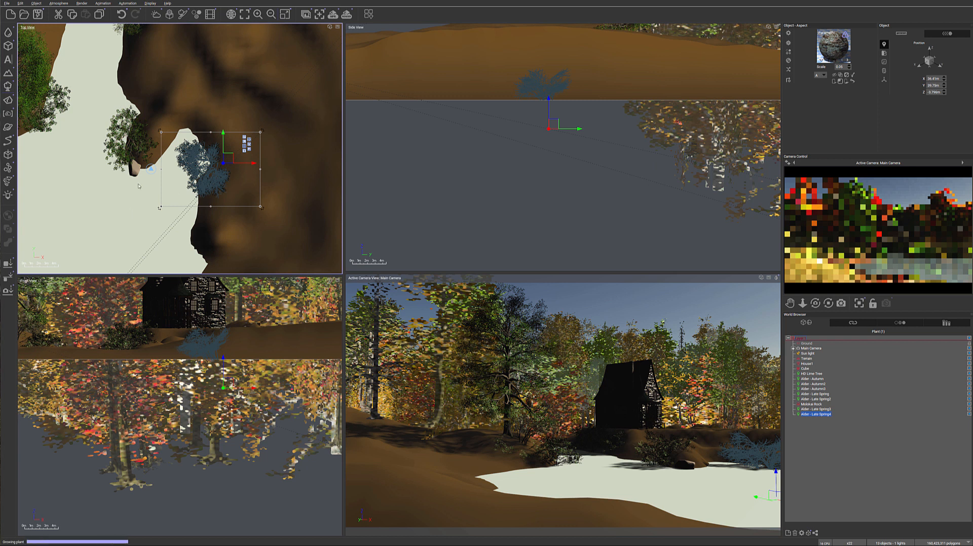
right_click_drag(187, 157, 337, 167)
left_click_drag(335, 148, 144, 140)
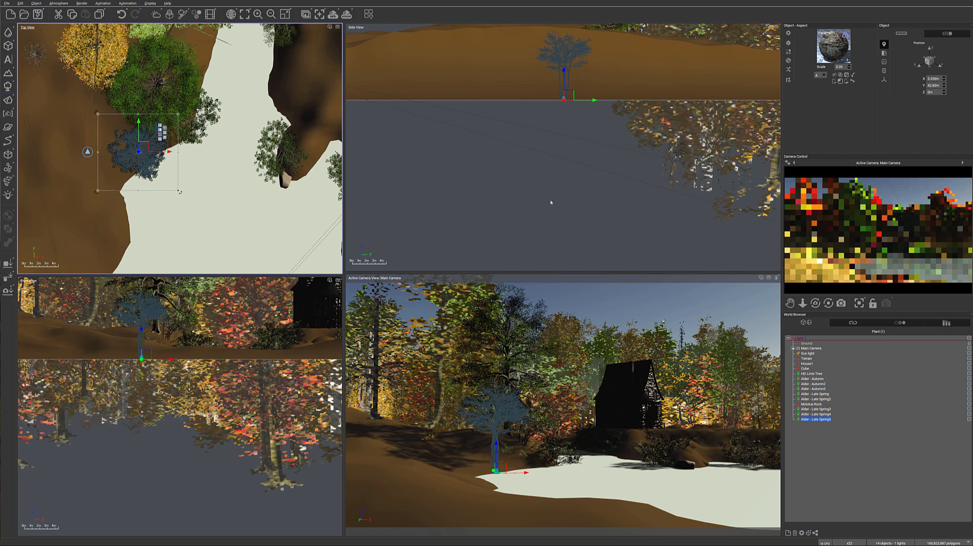
left_click_drag(564, 98, 567, 134)
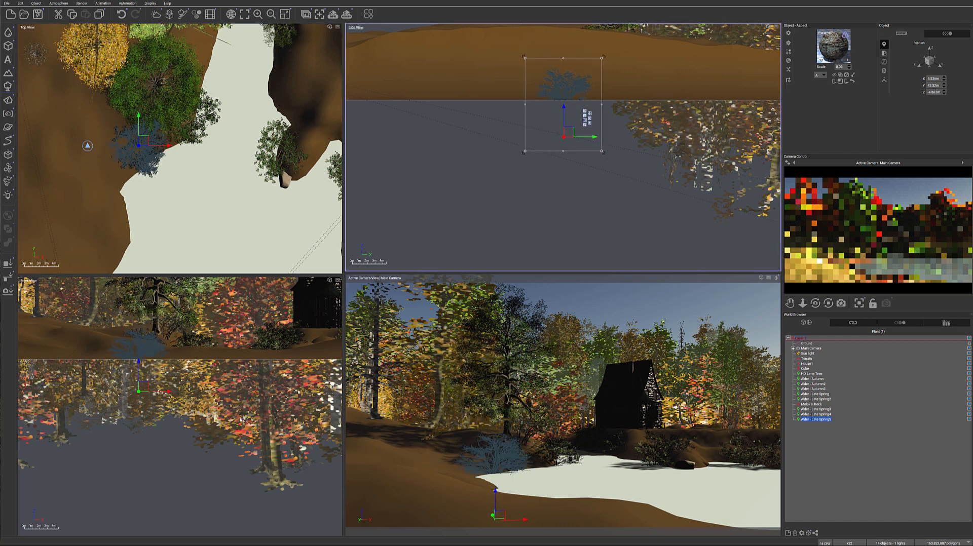
left_click_drag(604, 153, 568, 128)
left_click_drag(144, 146, 157, 144)
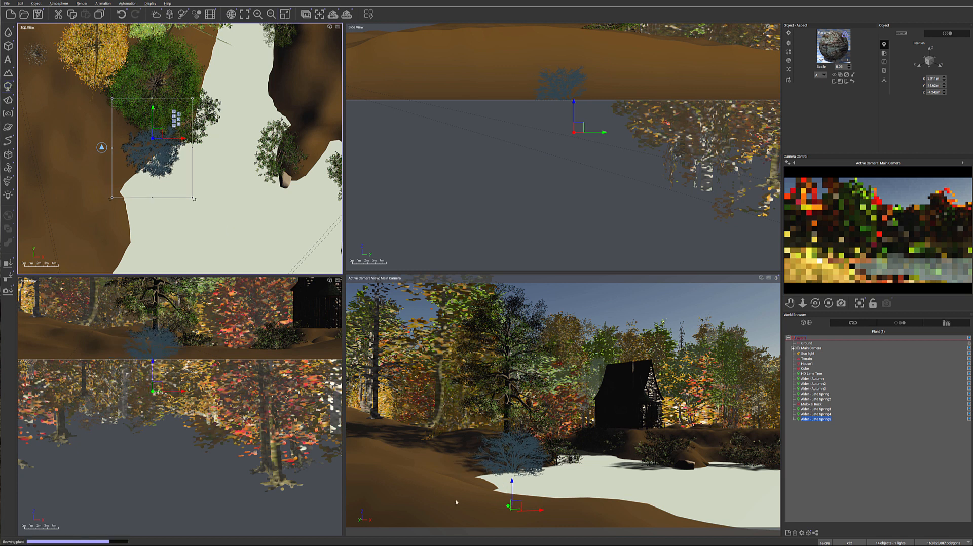
Step: Add an Alder - Late Spring on the foreground bank near the camera, lower it into the ground and shift it away from the water
right_click_drag(197, 217, 256, 133)
left_click_drag(245, 59, 172, 237)
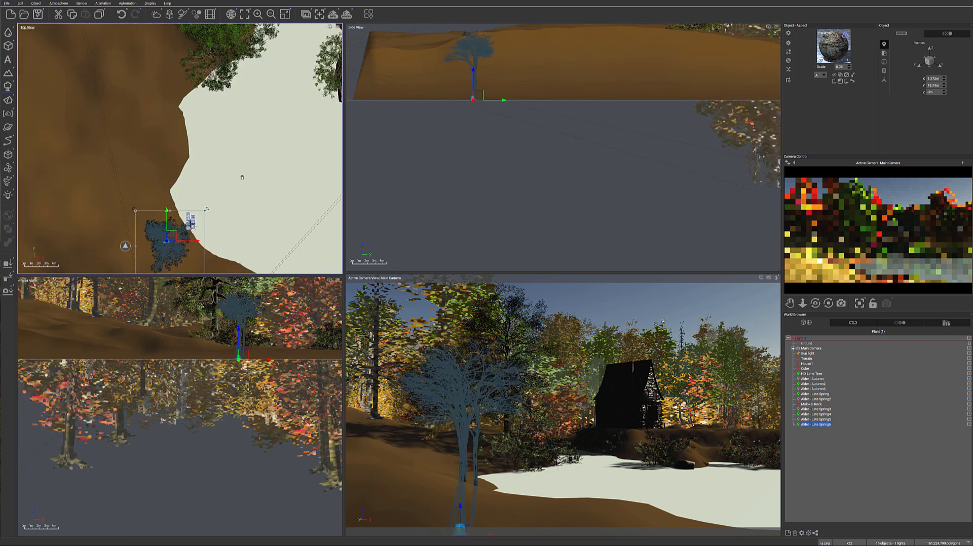
right_click_drag(232, 222, 241, 112)
left_click_drag(183, 129, 175, 171)
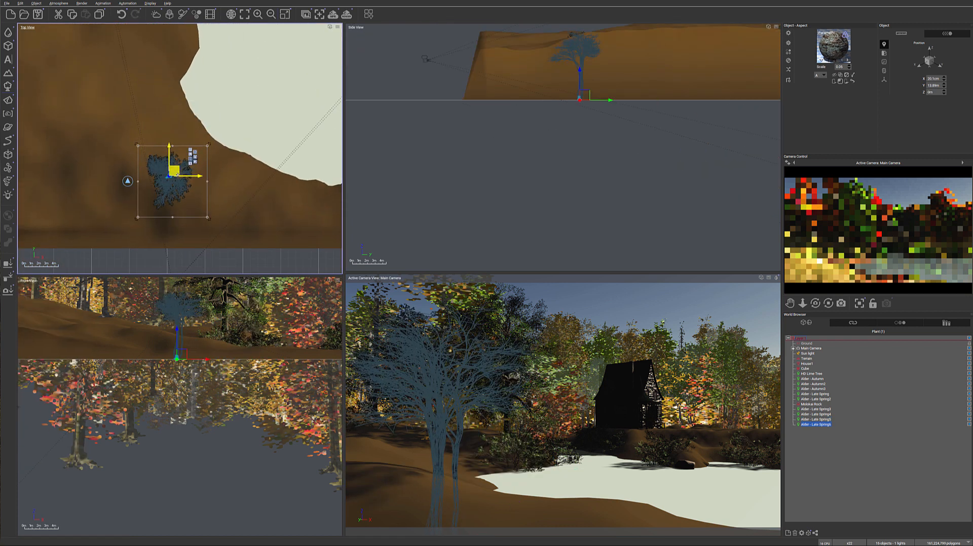
left_click_drag(539, 95, 530, 118)
left_click_drag(177, 181, 173, 160)
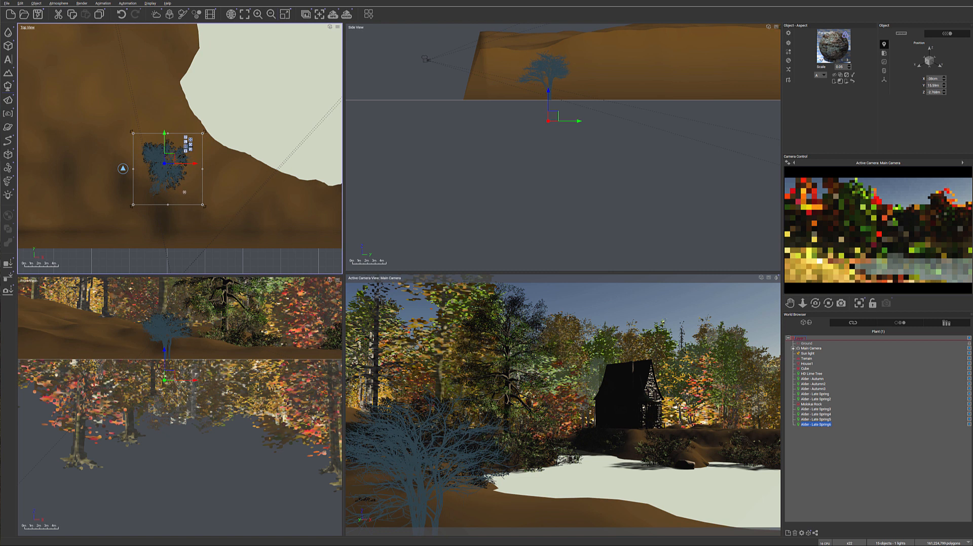
left_click_drag(192, 195, 183, 195)
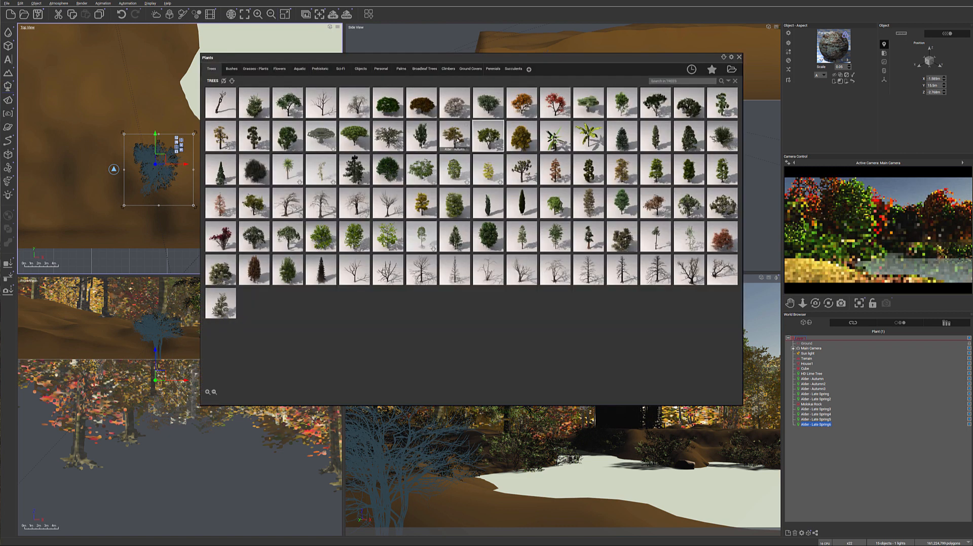
Step: Add an Alder - Autumn on the foreground bank just behind the Alder - Late Spring near the camera
double_click(458, 140)
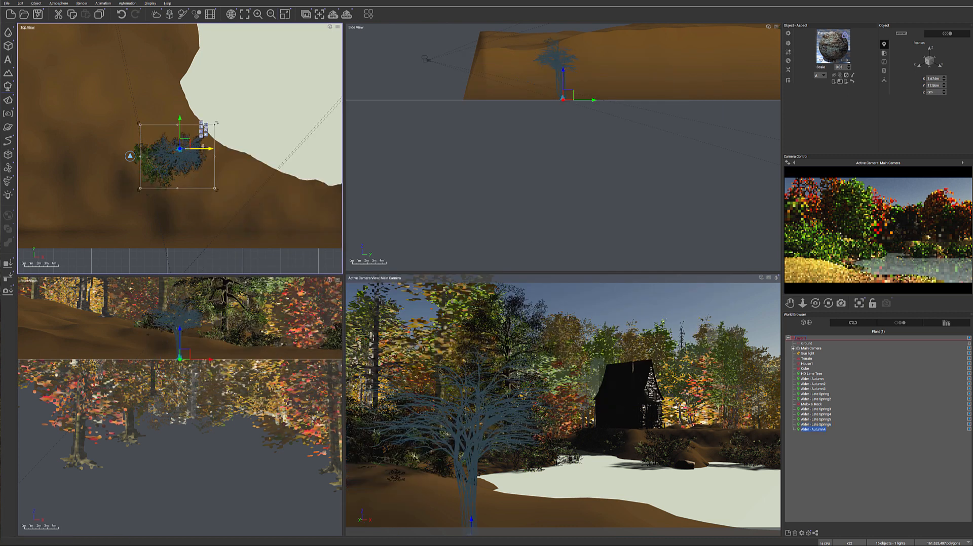
left_click_drag(153, 120, 129, 120)
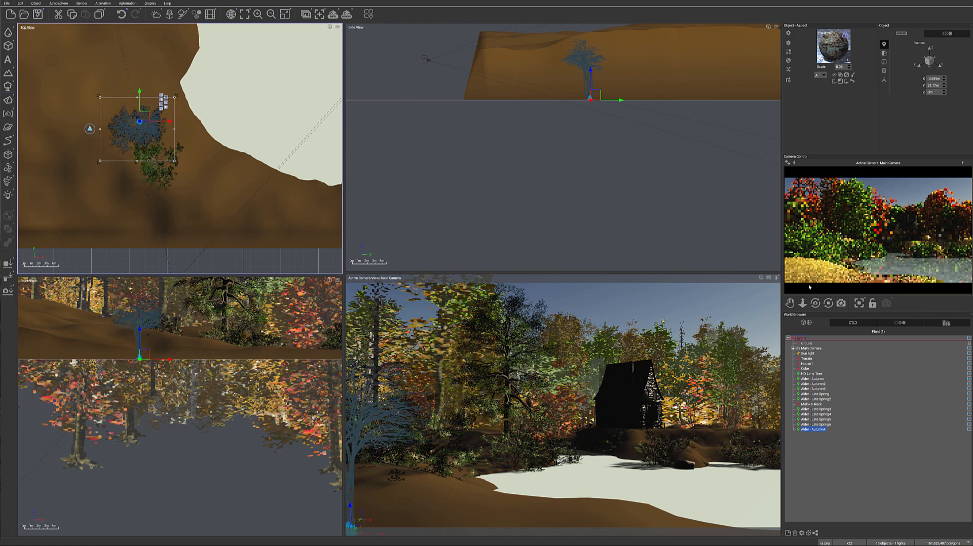
left_click_drag(145, 116, 150, 115)
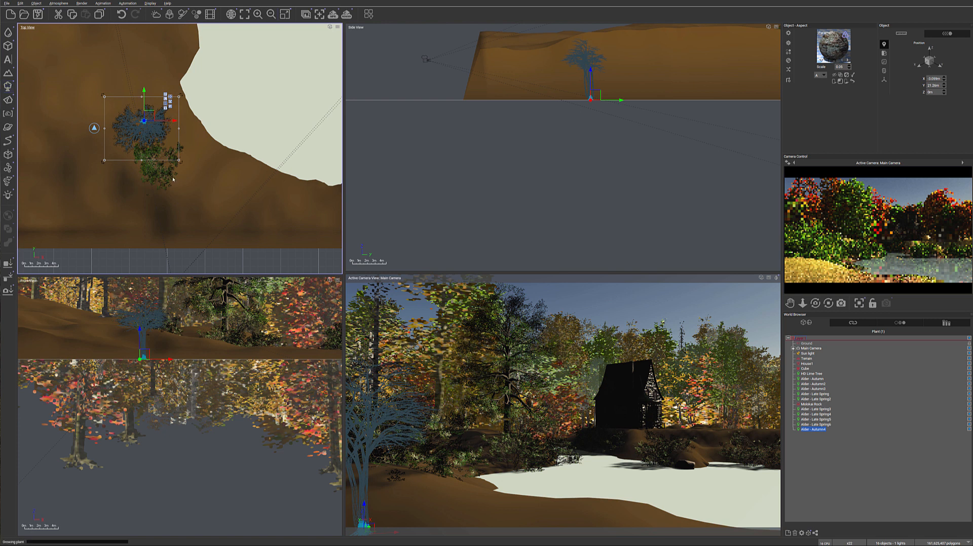
Step: Add another Alder - Autumn closer to the camera on the foreground bank, adjust its position in front of the Alder - Late Spring and raise it slightly
left_click_drag(213, 116, 171, 180)
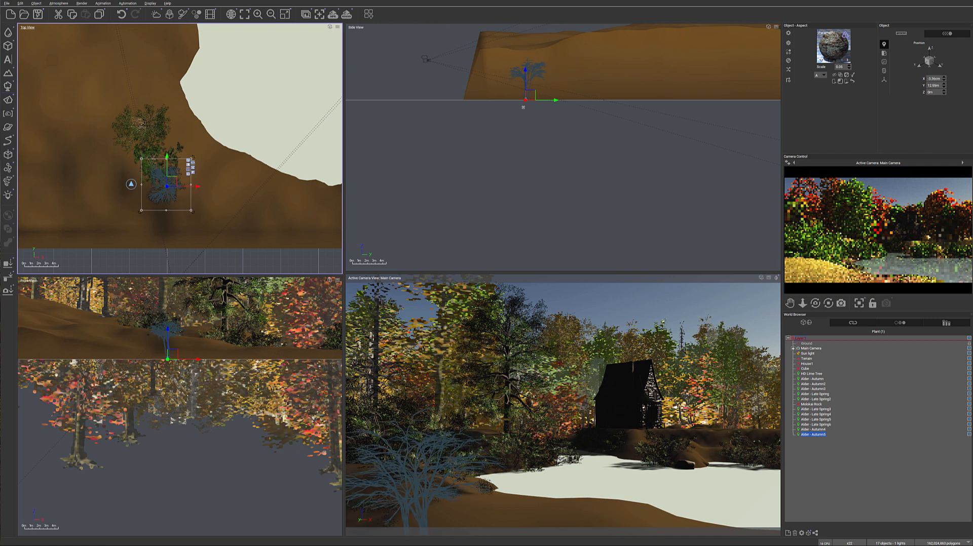
left_click(526, 96)
left_click_drag(526, 96, 513, 97)
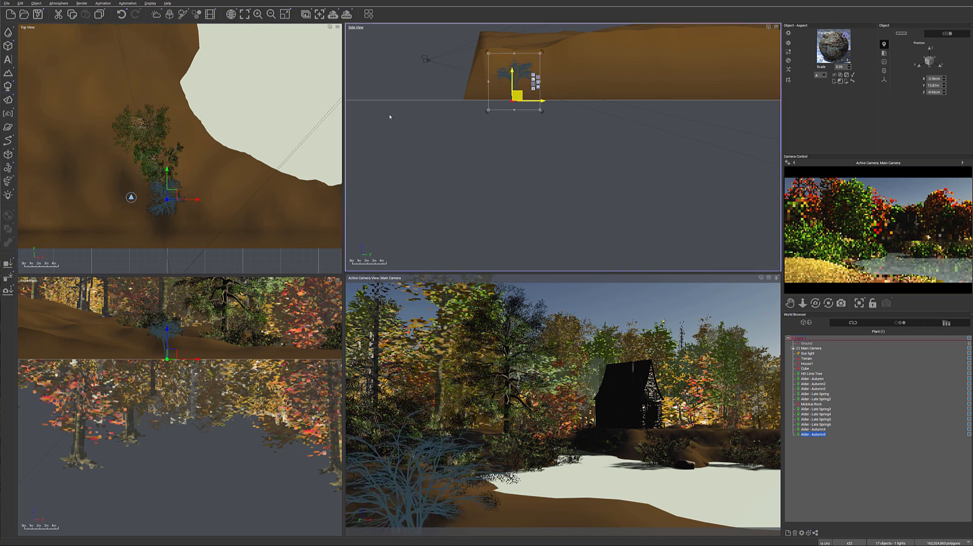
left_click(173, 202)
left_click_drag(172, 202, 170, 209)
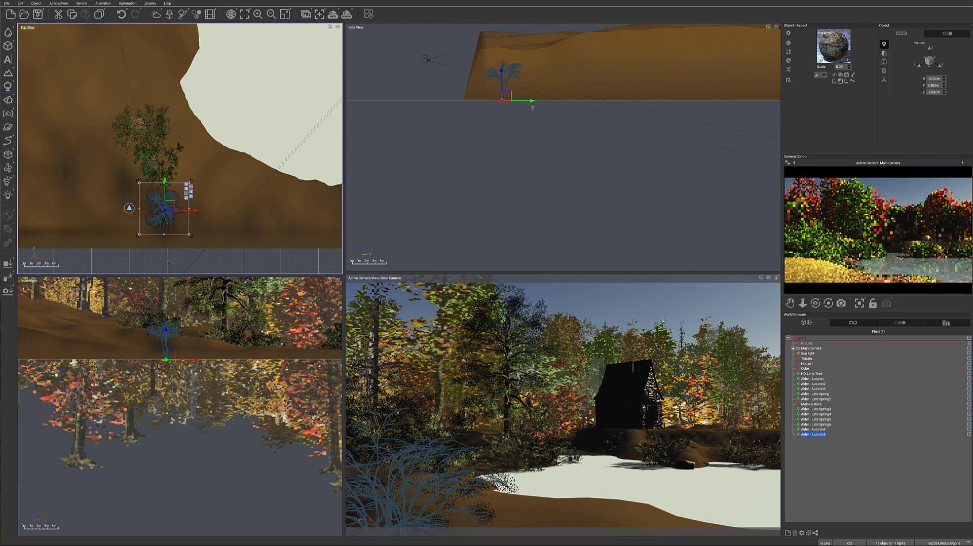
mouse_move(509, 96)
left_mouse_down()
mouse_move(509, 82)
mouse_move(509, 99)
left_mouse_up()
left_click(174, 206)
mouse_move(169, 207)
left_mouse_down()
mouse_move(162, 199)
mouse_move(170, 205)
left_mouse_up()
left_click_drag(505, 99, 504, 94)
mouse_move(174, 206)
left_mouse_down()
mouse_move(195, 205)
mouse_move(193, 184)
mouse_move(161, 201)
left_mouse_up()
left_click_drag(514, 93, 513, 90)
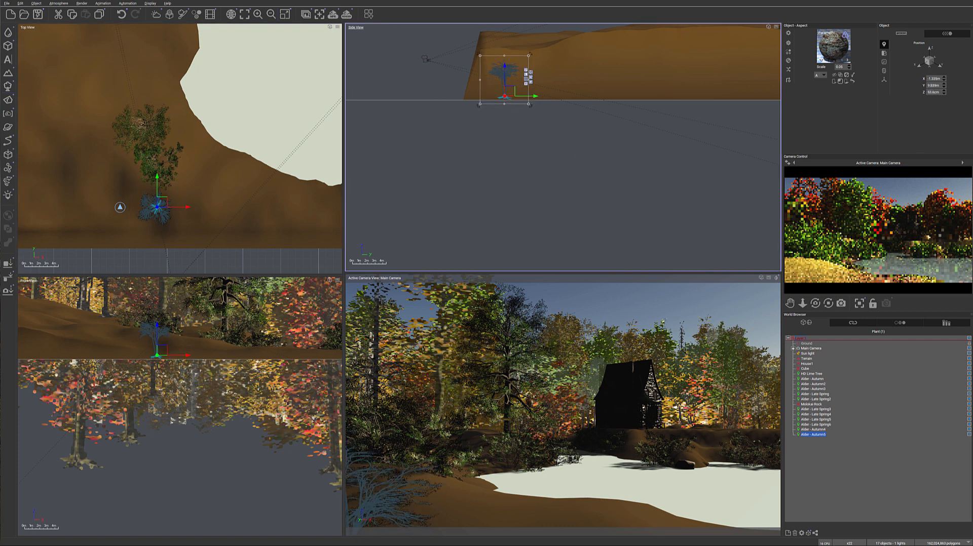
Step: Add an Alder - Autumn at the water's edge on the near bank below the lime tree and sink its trunk below ground
right_click_drag(197, 132, 208, 255)
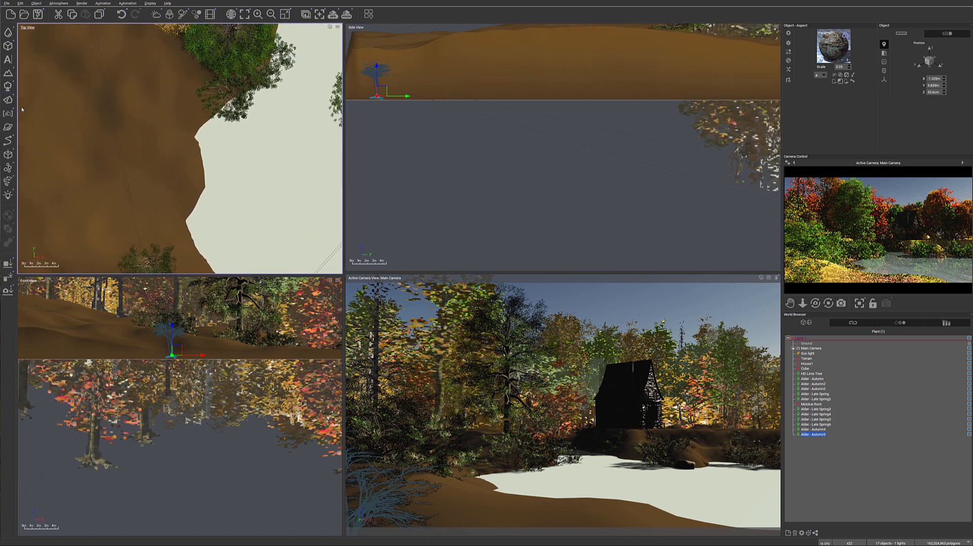
left_click(8, 86)
left_click_drag(188, 141, 207, 105)
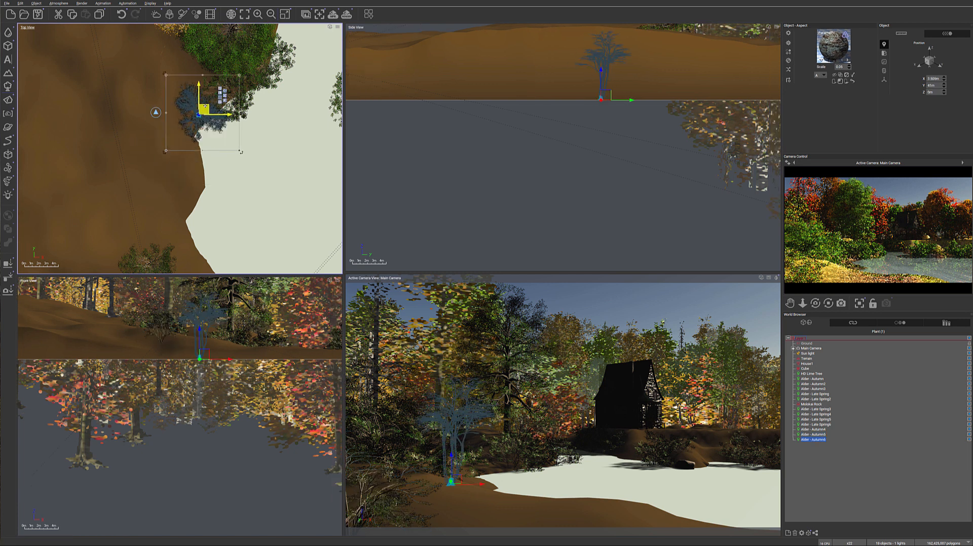
left_click_drag(610, 91, 619, 133)
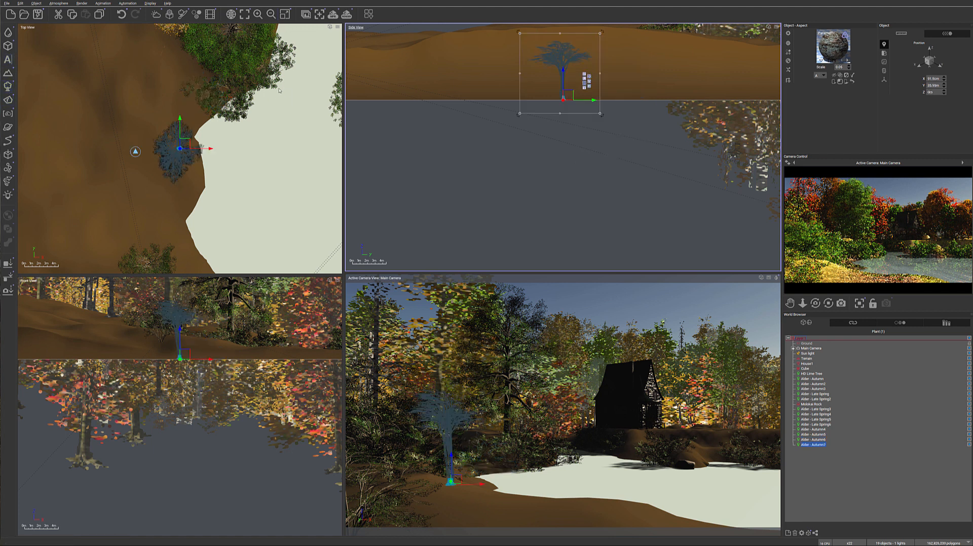
Step: Add an Alder - Autumn on the spit beside the Molokai Rock and sink its trunk below ground
right_click_drag(290, 100, 218, 167)
left_click_drag(111, 213, 311, 167)
left_click_drag(546, 93, 554, 126)
right_click_drag(217, 82, 101, 162)
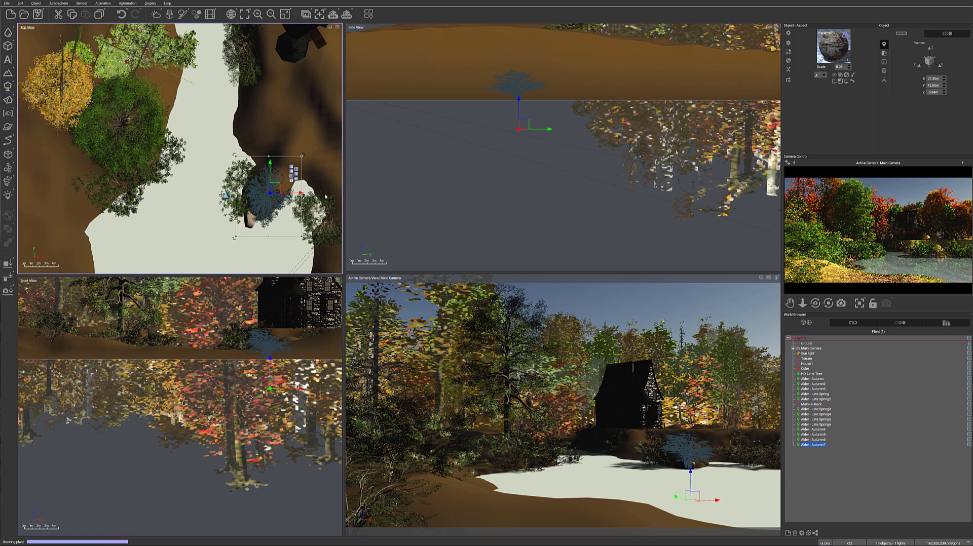
Step: Add one Alder - Autumn farther up the spit and another across the small inlet, sinking both trunks below ground
left_click_drag(186, 145, 264, 148)
left_click_drag(569, 101, 568, 127)
left_click(7, 86)
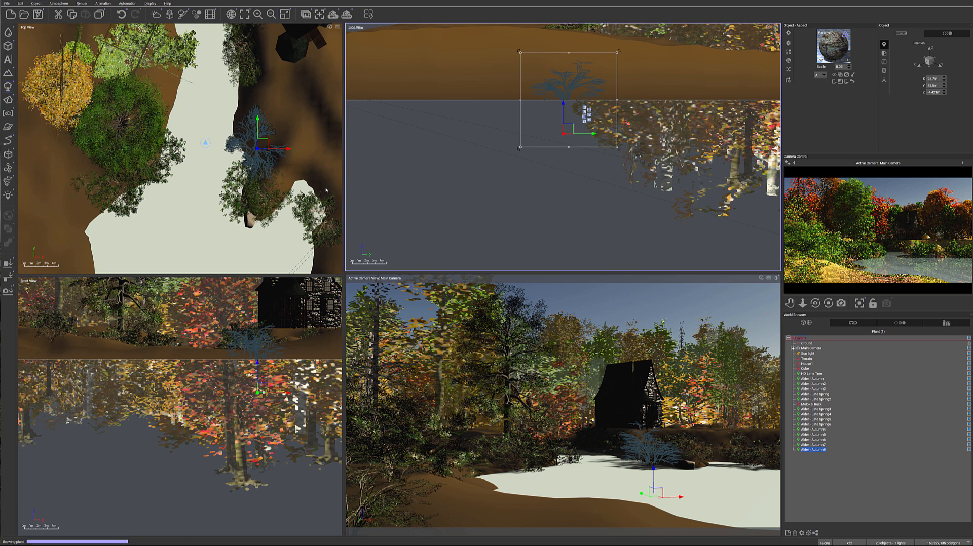
left_click_drag(187, 145, 326, 188)
left_click_drag(520, 94, 531, 128)
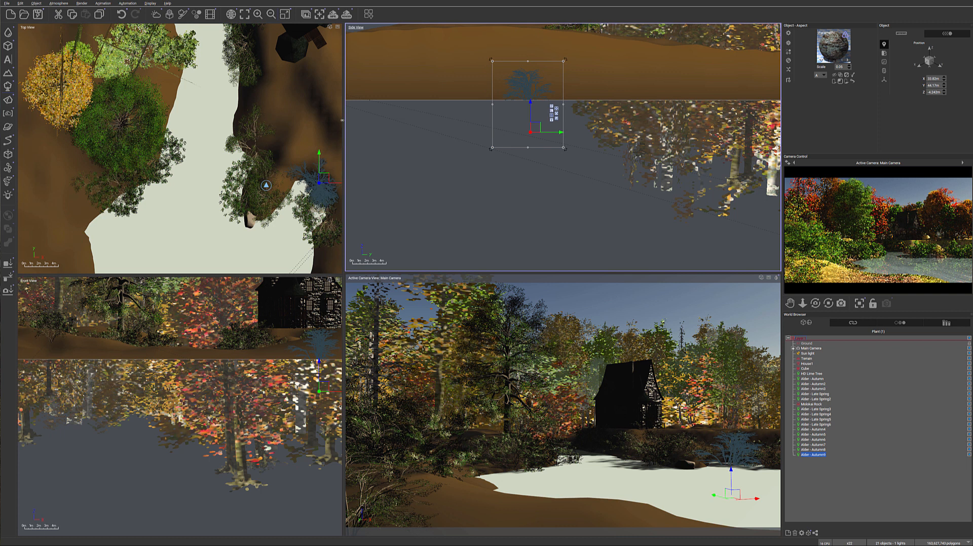
Step: Save the scene
right_click_drag(265, 147, 198, 138)
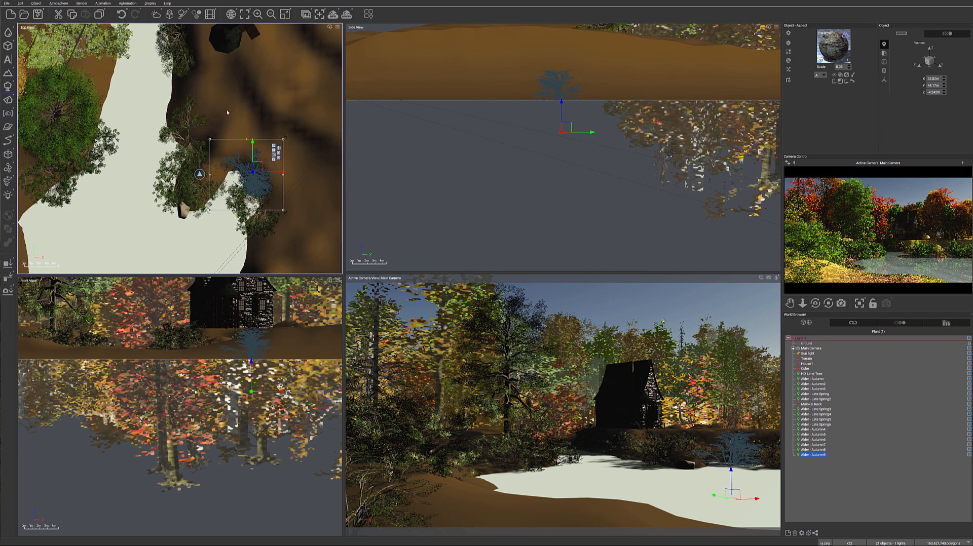
left_click(37, 13)
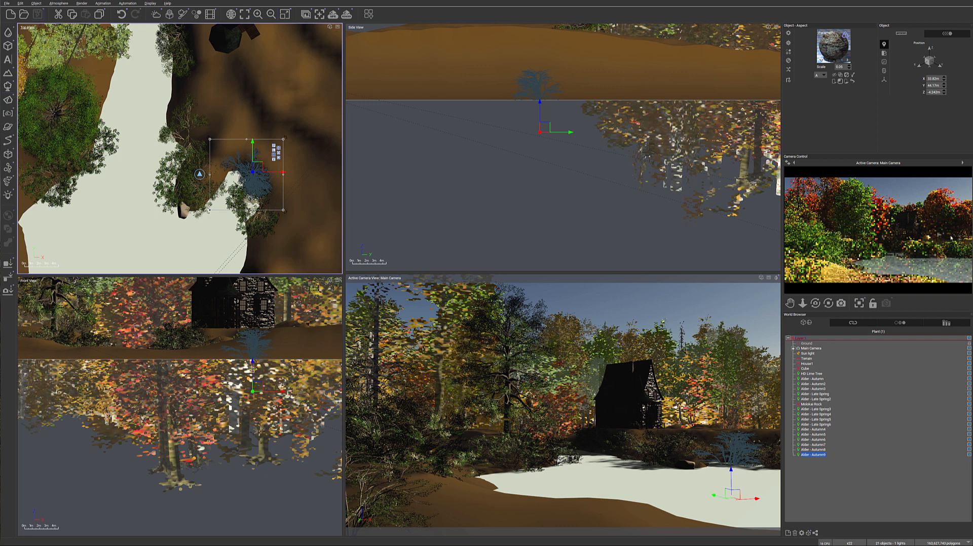
right_click(946, 241)
key("Escape")
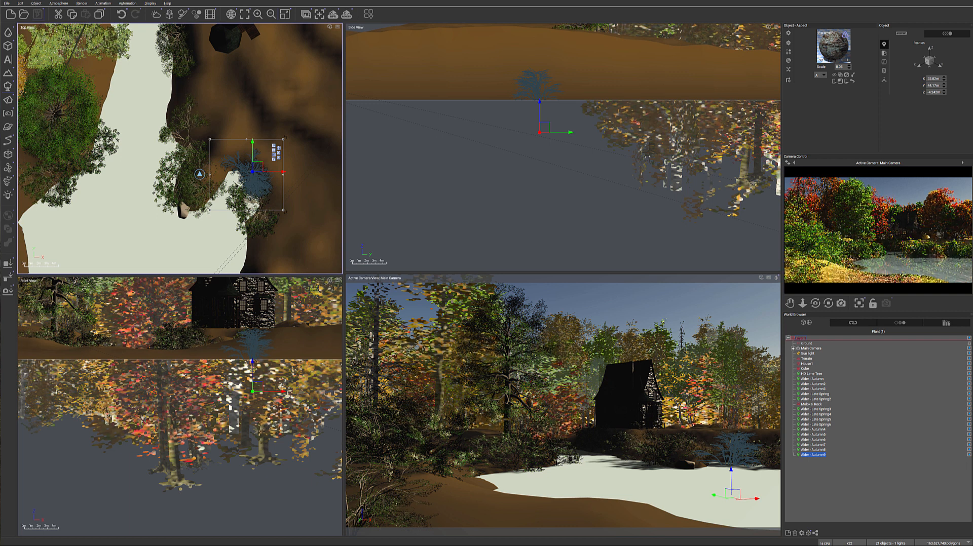